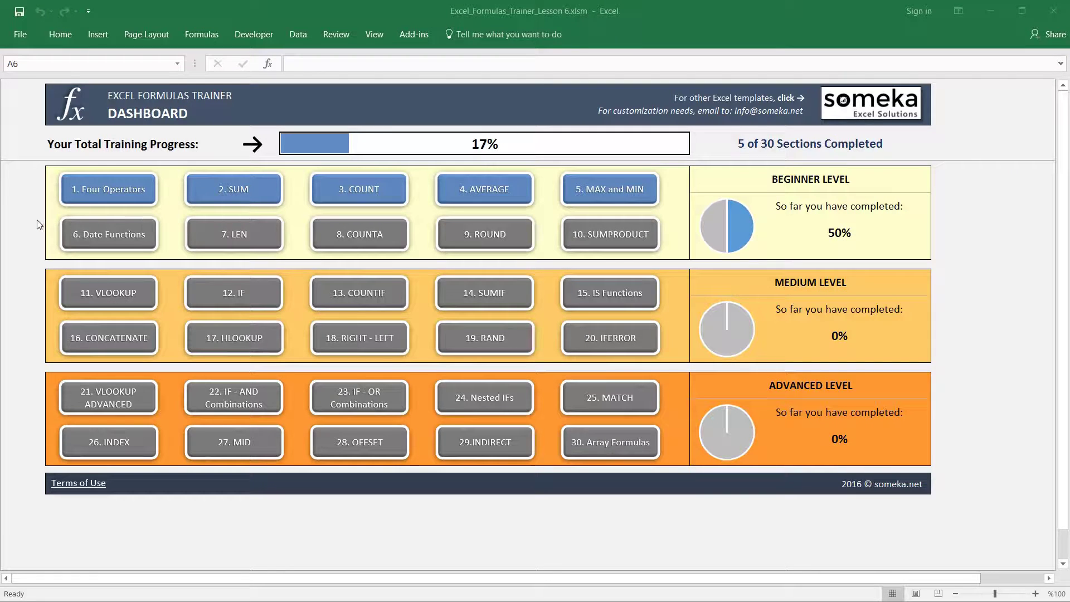
# Open the 6. Date Functions lesson sheet from the trainer dashboard
pyautogui.click(126, 227)
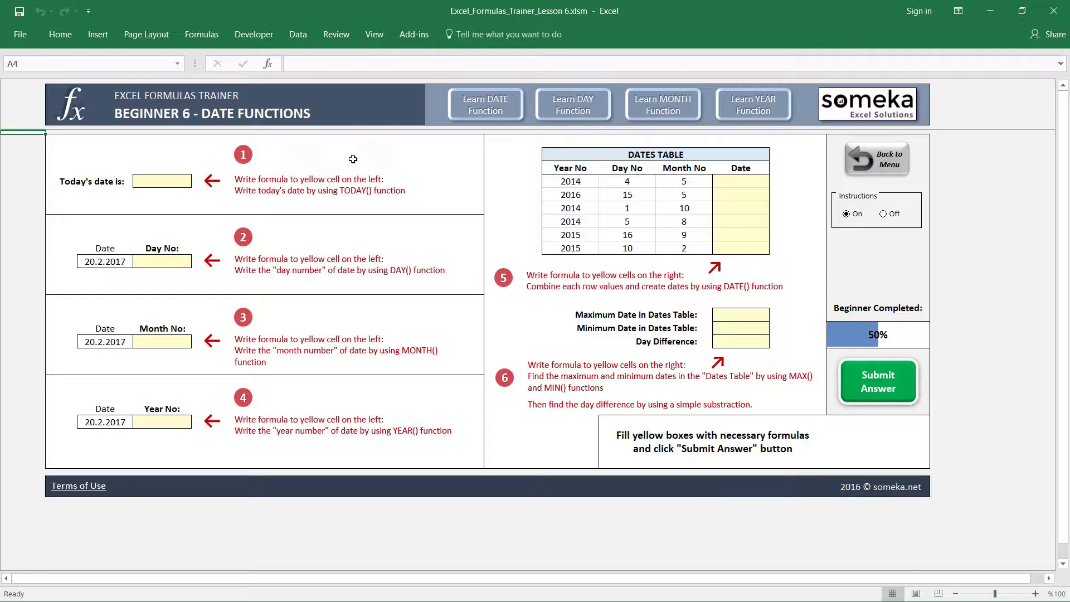
# Enter =TODAY() in the Today's date cell D8, showing 20.2.2017
pyautogui.click(158, 182)
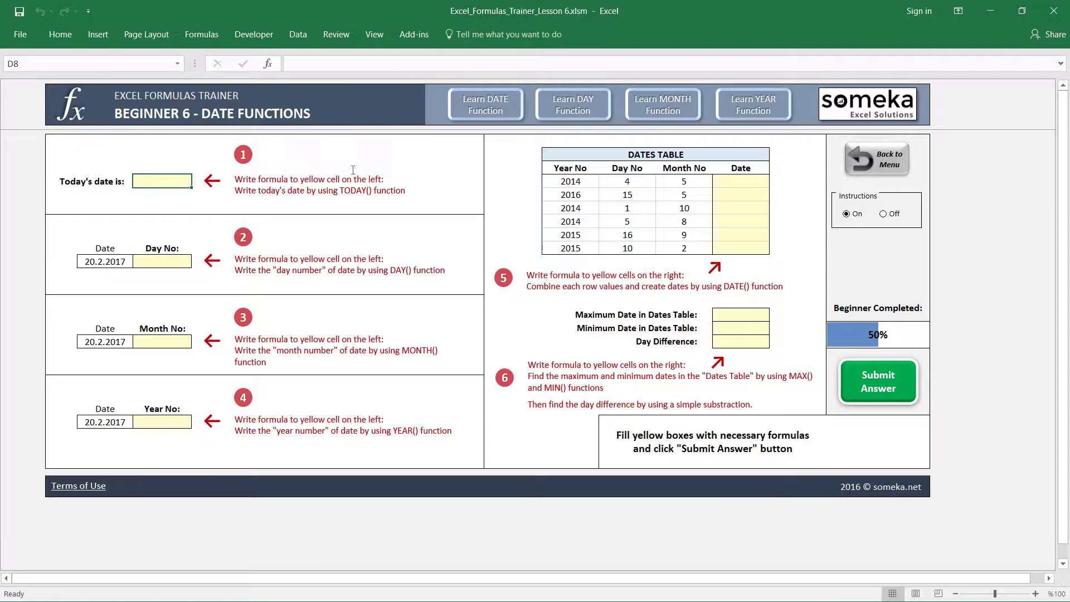
pyautogui.write('=')
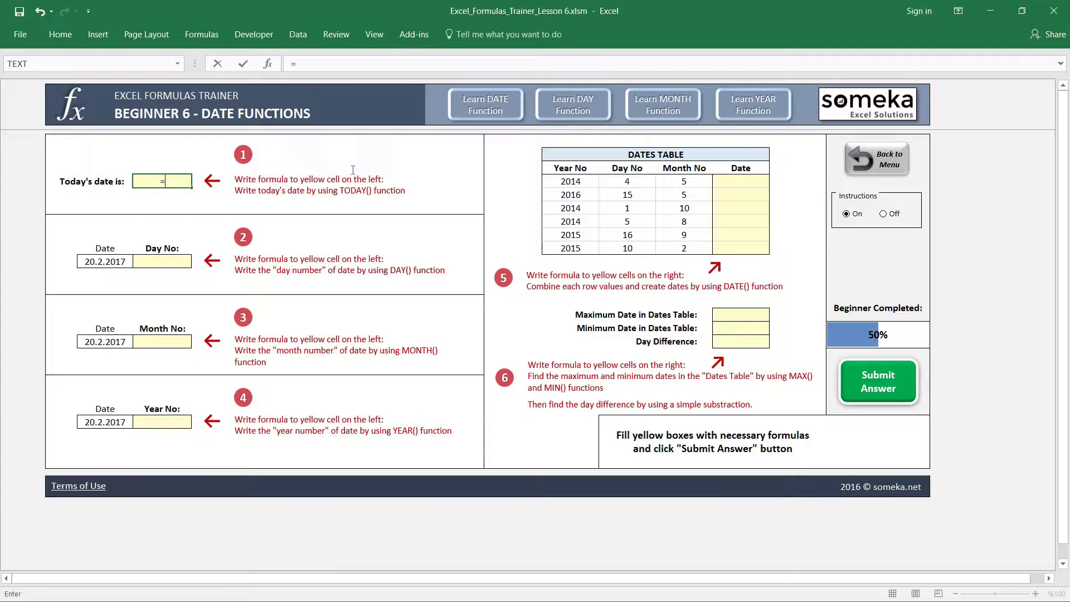
pyautogui.write('today')
pyautogui.press('Tab')
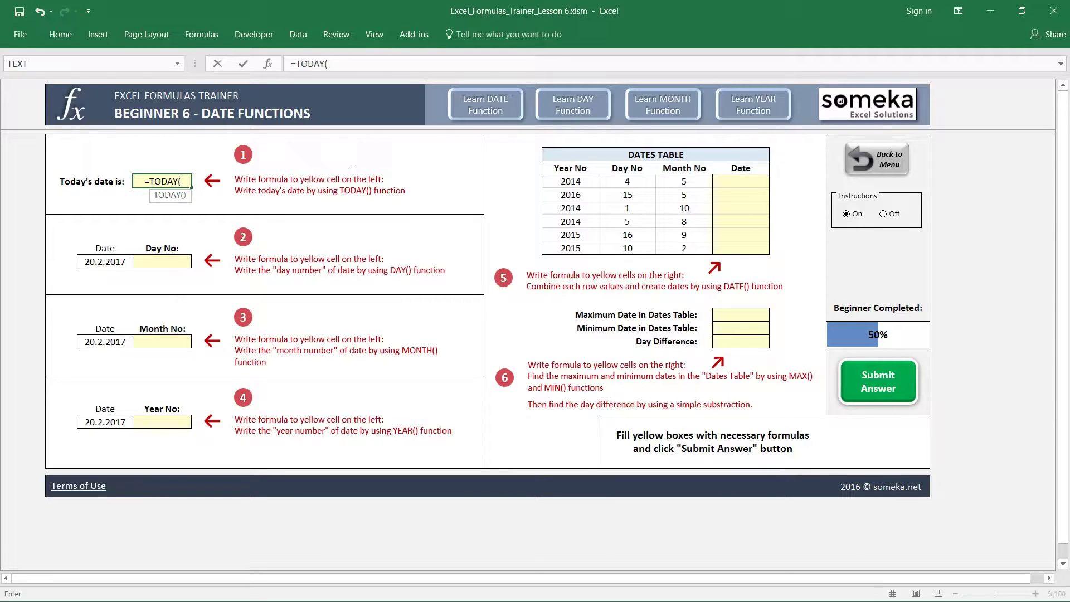
pyautogui.write(')')
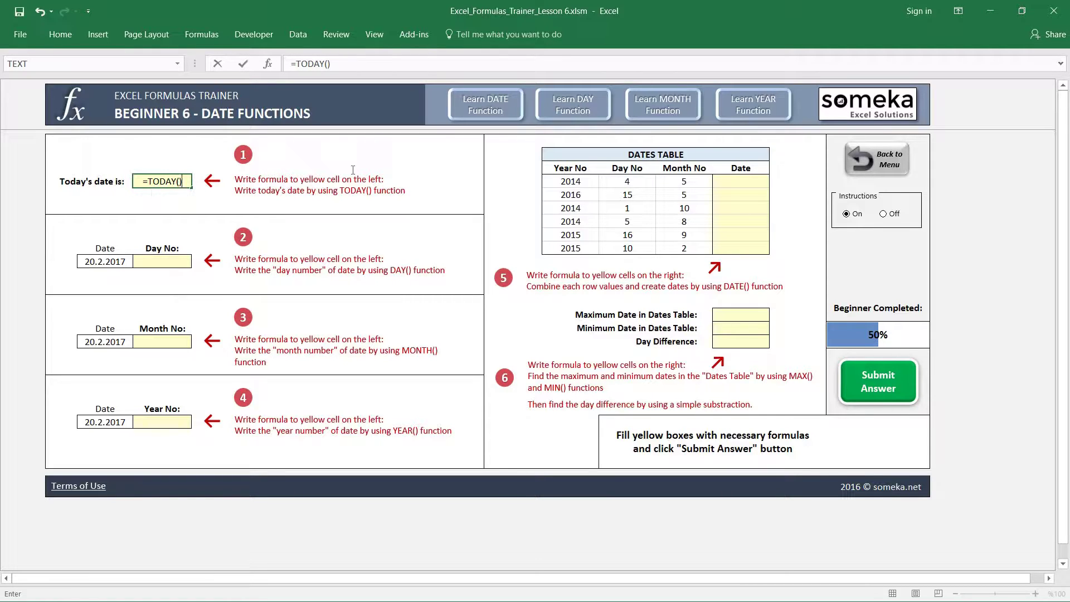
pyautogui.press('Return')
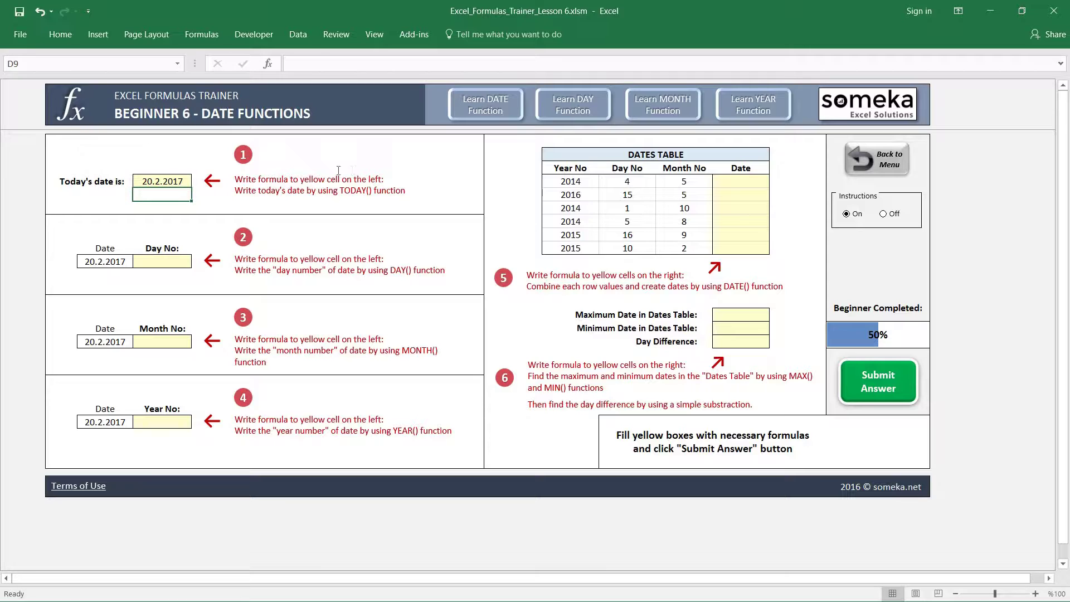
pyautogui.click(160, 182)
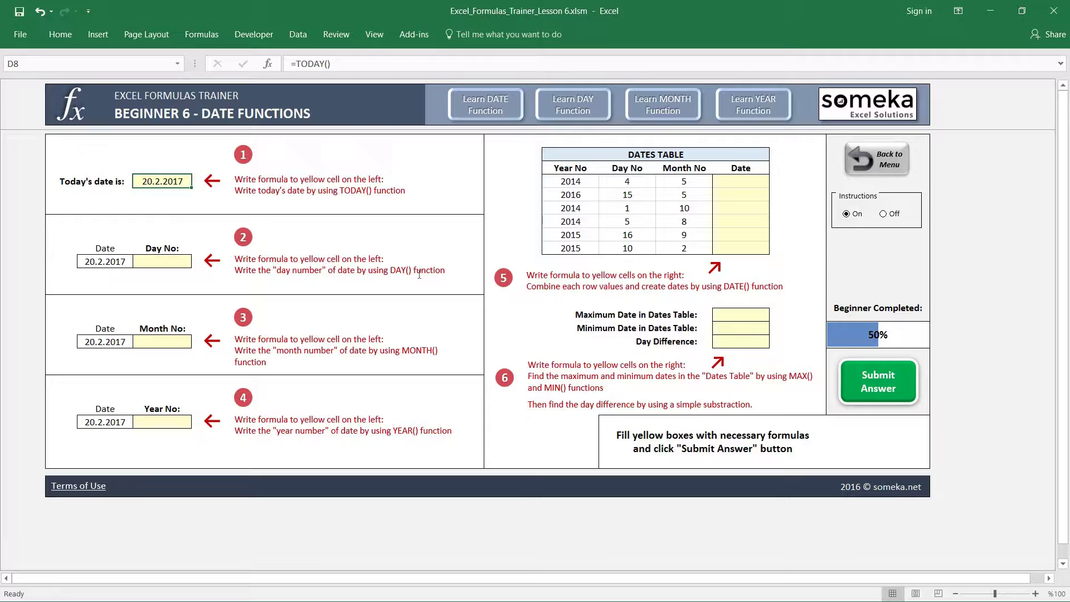
# Enter =DAY(C14) in the Day No cell D14, returning 20
pyautogui.click(158, 260)
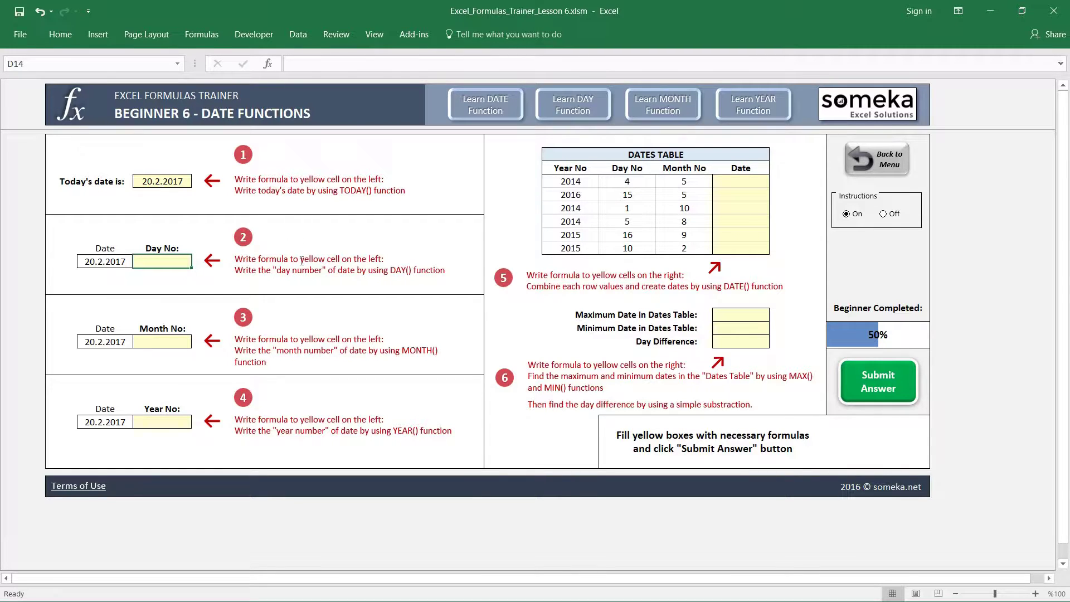
pyautogui.write('=day')
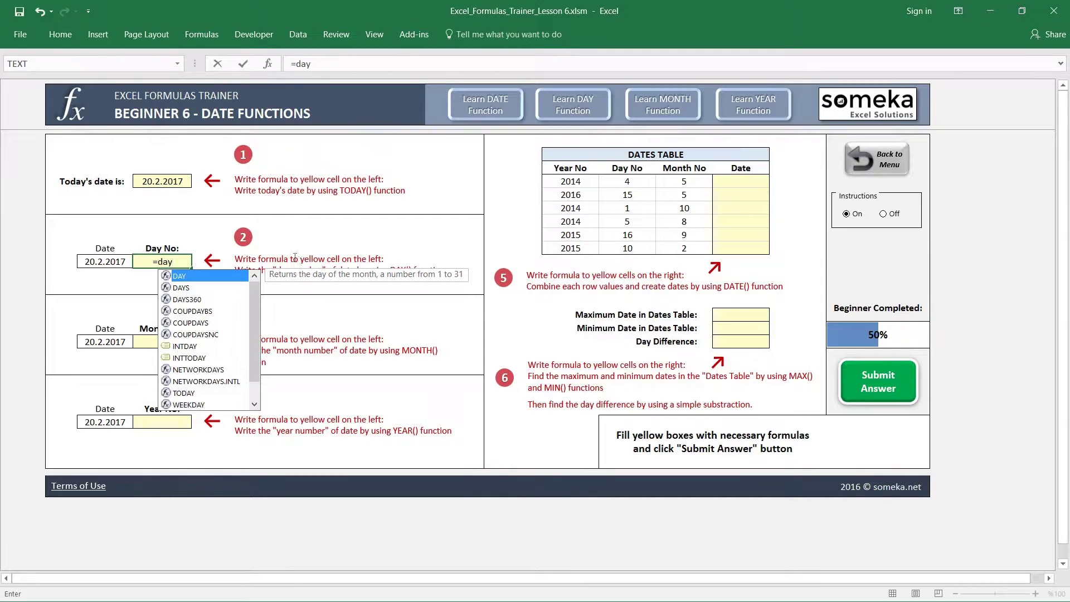
pyautogui.press('Tab')
pyautogui.click(107, 262)
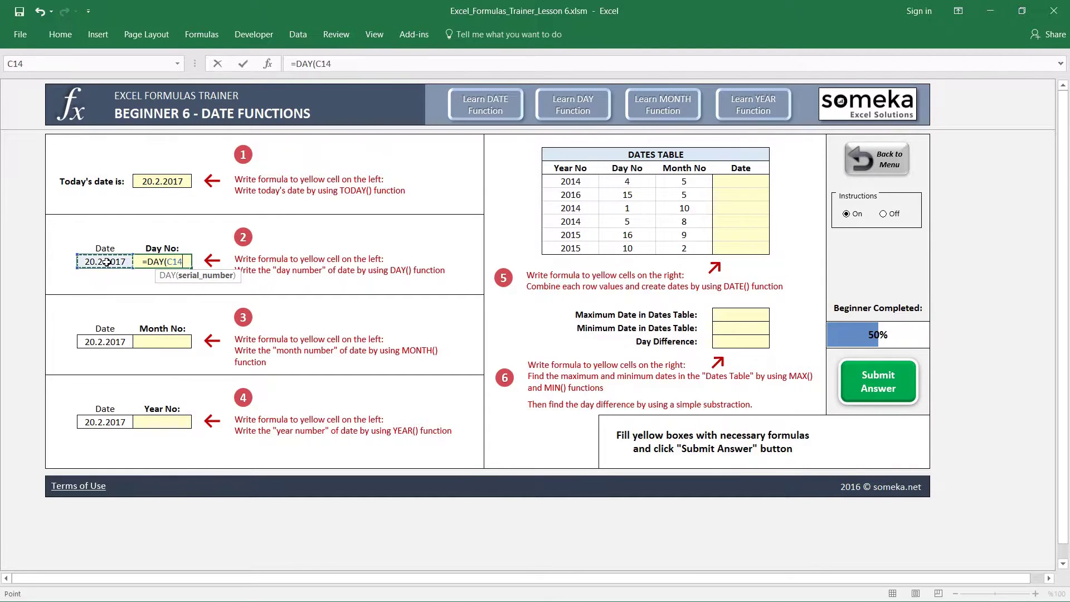
pyautogui.write(')')
pyautogui.press('Return')
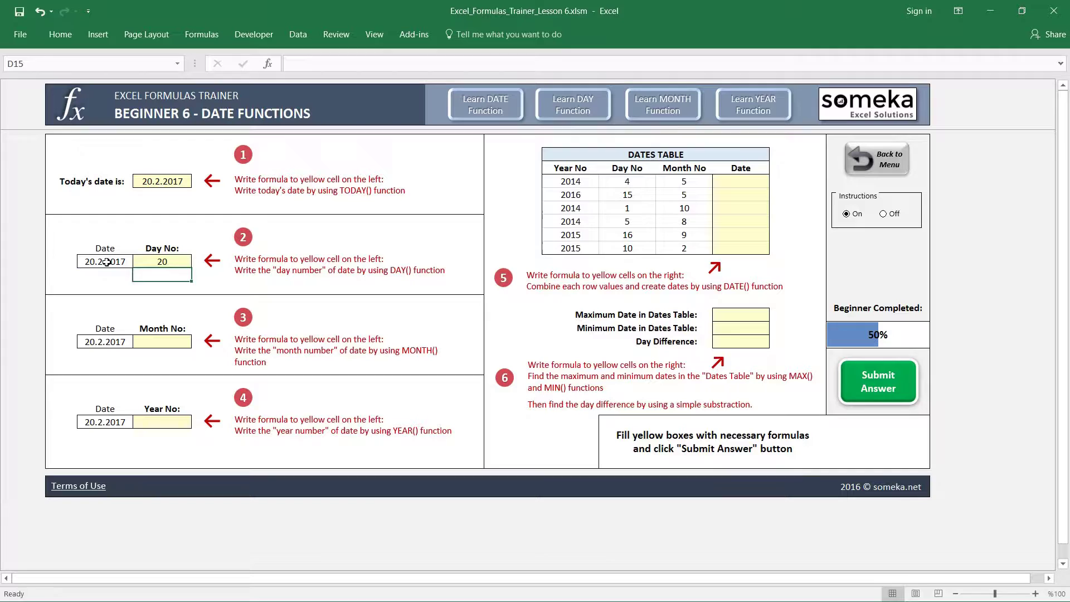
pyautogui.press('Up')
pyautogui.write('=day')
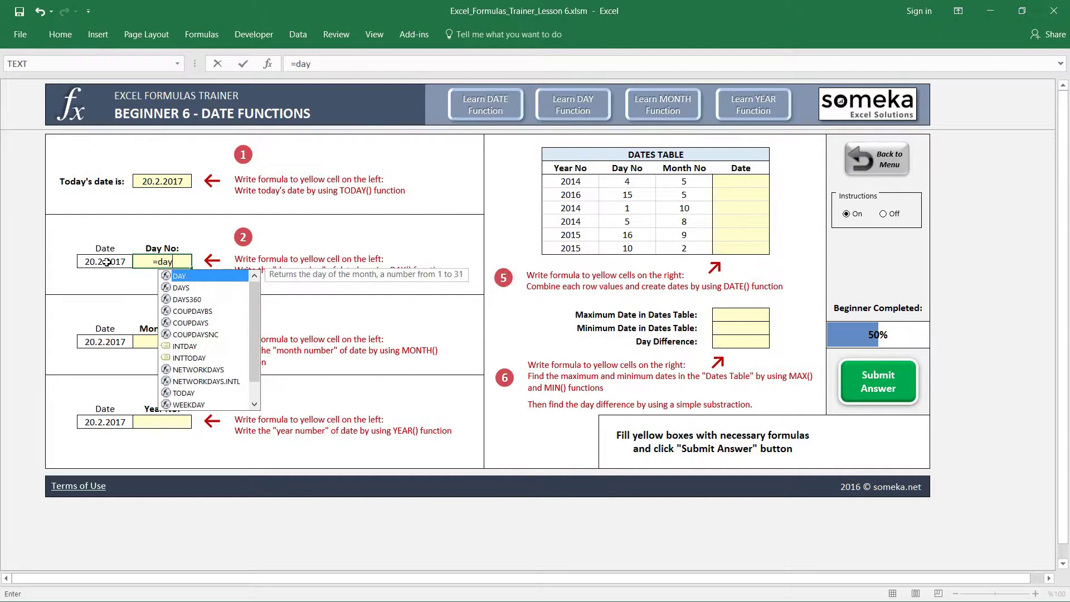
pyautogui.press('Tab')
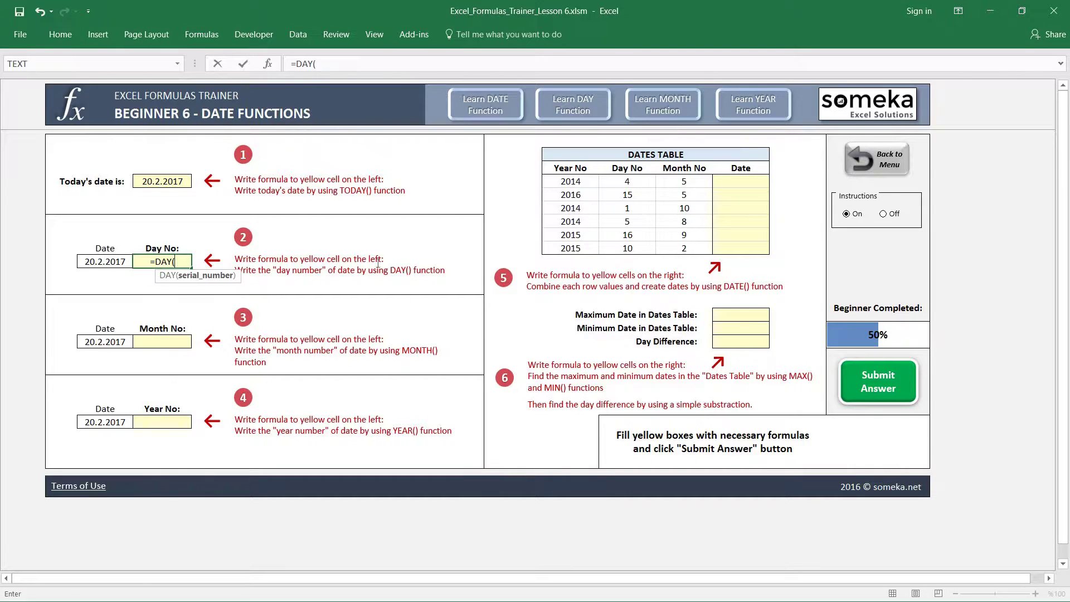
pyautogui.press('Escape')
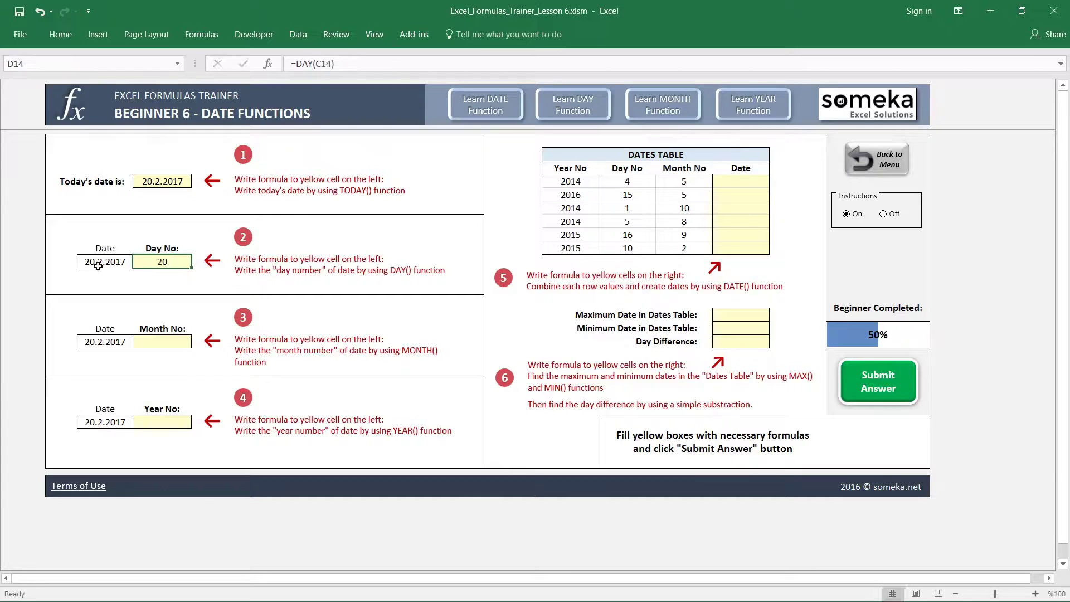
# Test Day No by changing C14 to 15.12.2017, then undo it
pyautogui.click(99, 263)
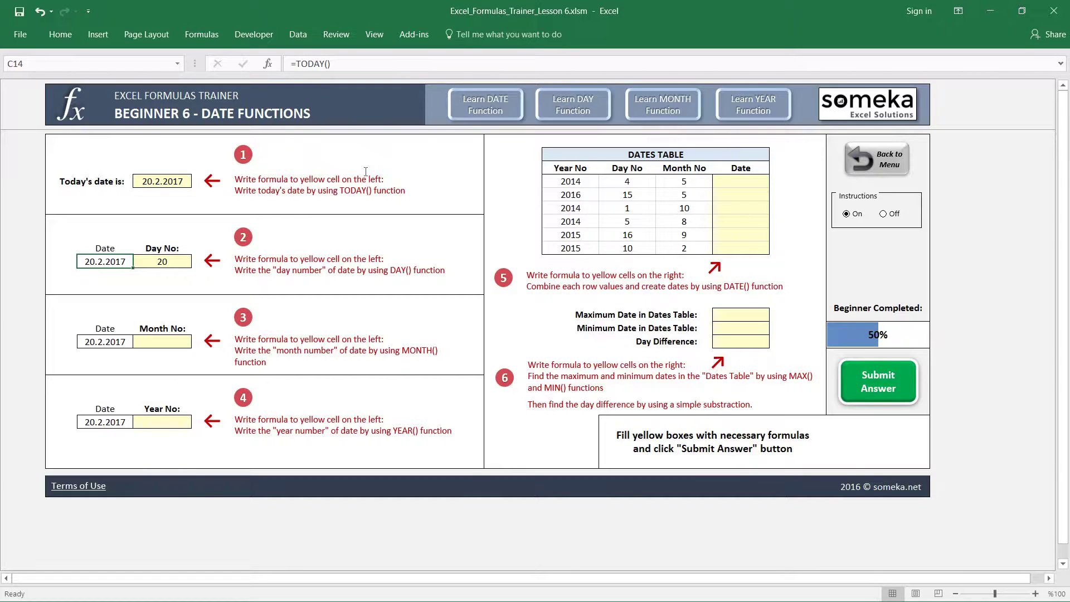
pyautogui.write('15.')
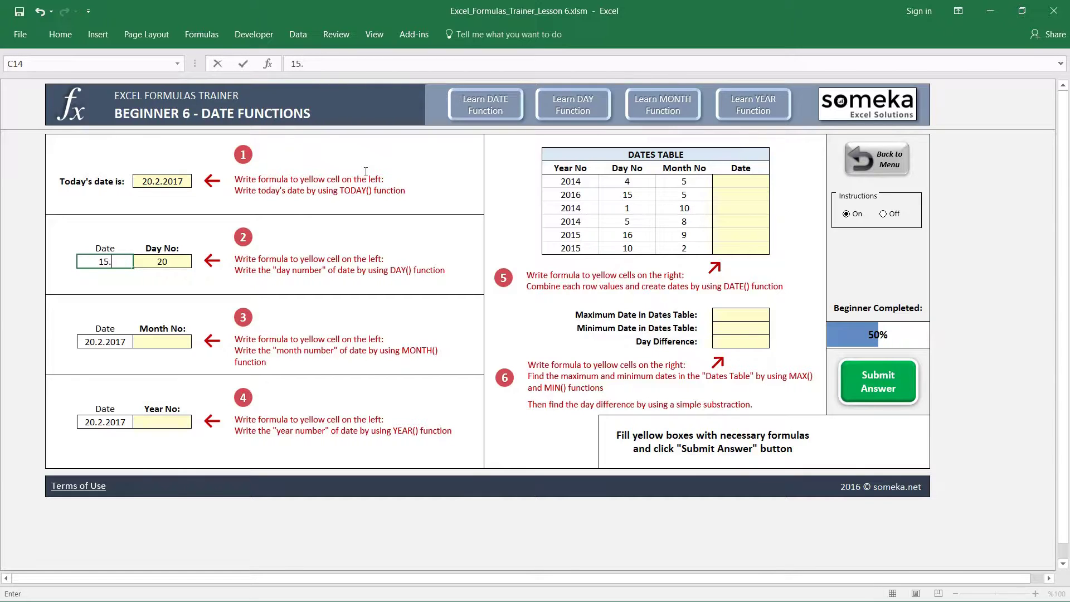
pyautogui.write('12.2017')
pyautogui.press('Return')
pyautogui.press('Up')
pyautogui.press('Right')
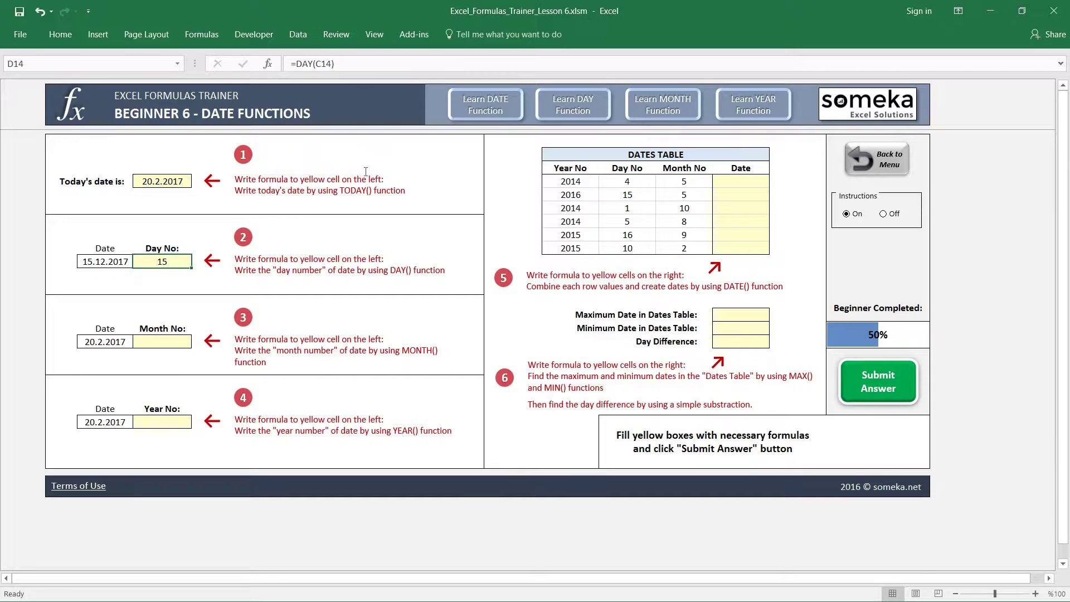
pyautogui.hotkey('ctrl', 'z')
# Enter =MONTH(C20) in the Month No cell D20, returning 2
pyautogui.press('Down')
pyautogui.write('=mon')
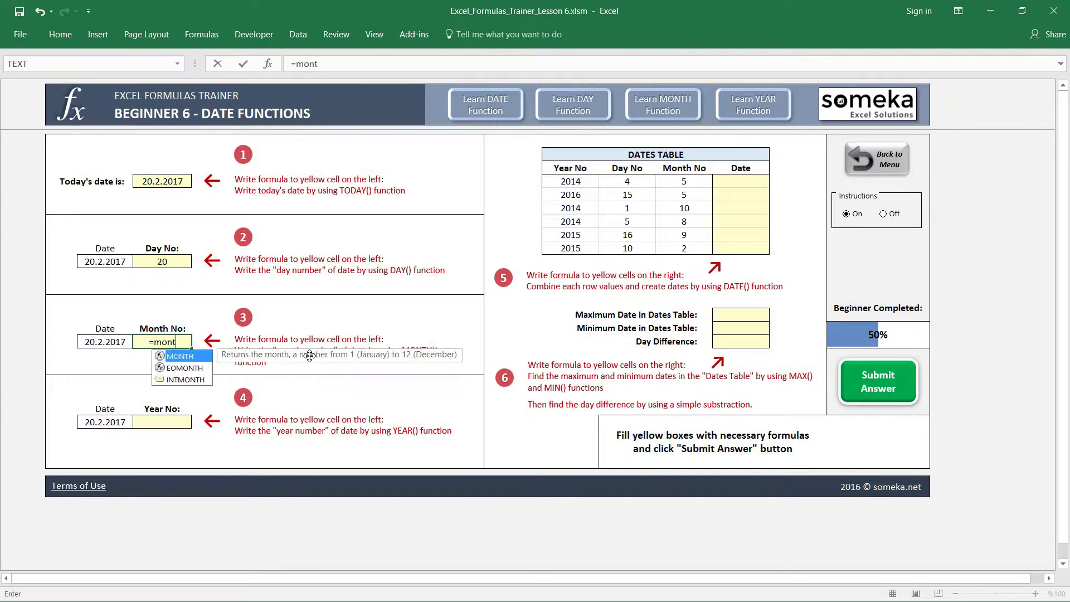
pyautogui.press('Tab')
pyautogui.click(97, 344)
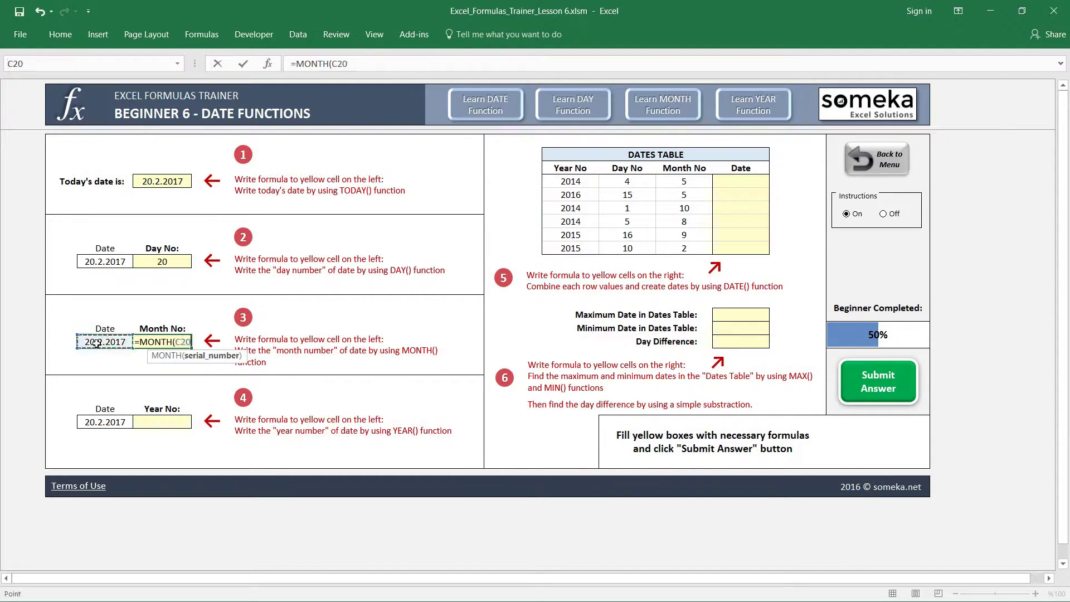
pyautogui.write(')')
pyautogui.press('Return')
pyautogui.press('Up')
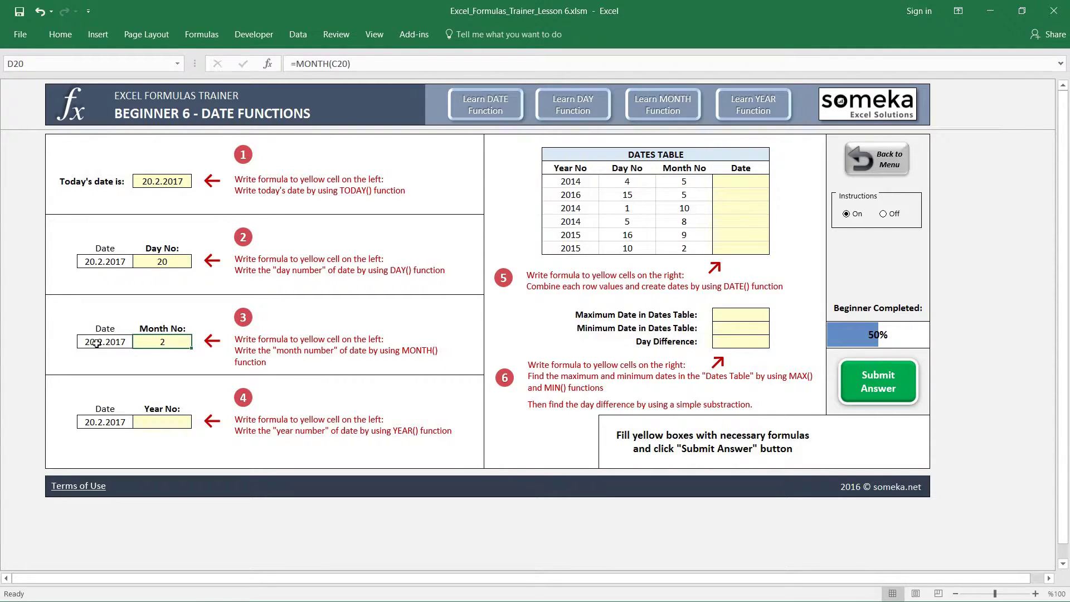
# Enter =YEAR(C26) in the Year No cell D26, returning 2017
pyautogui.click(163, 421)
pyautogui.write('=YEAR(')
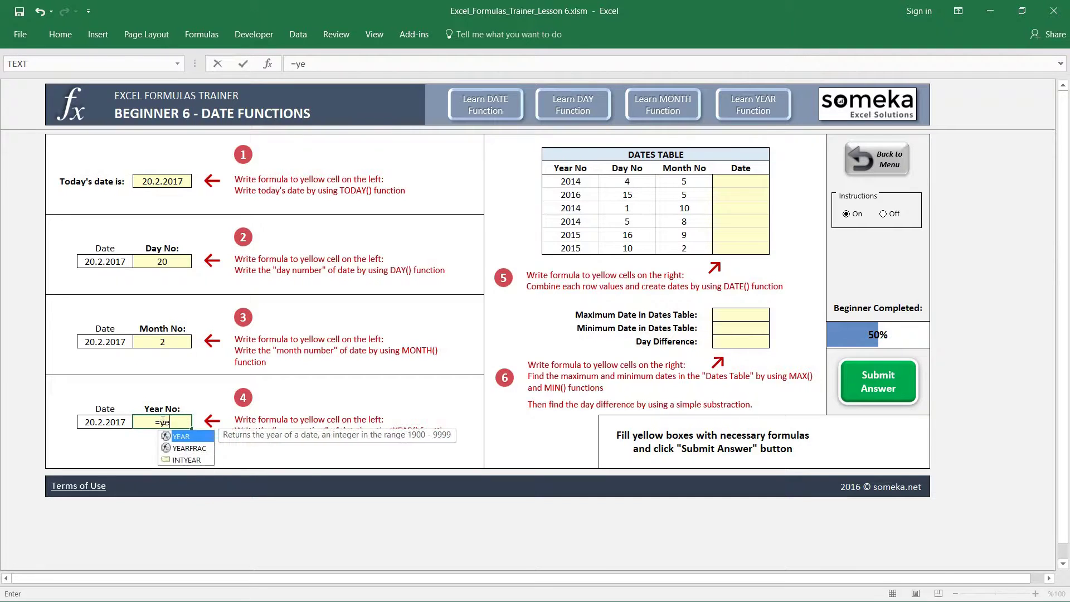
pyautogui.click(104, 421)
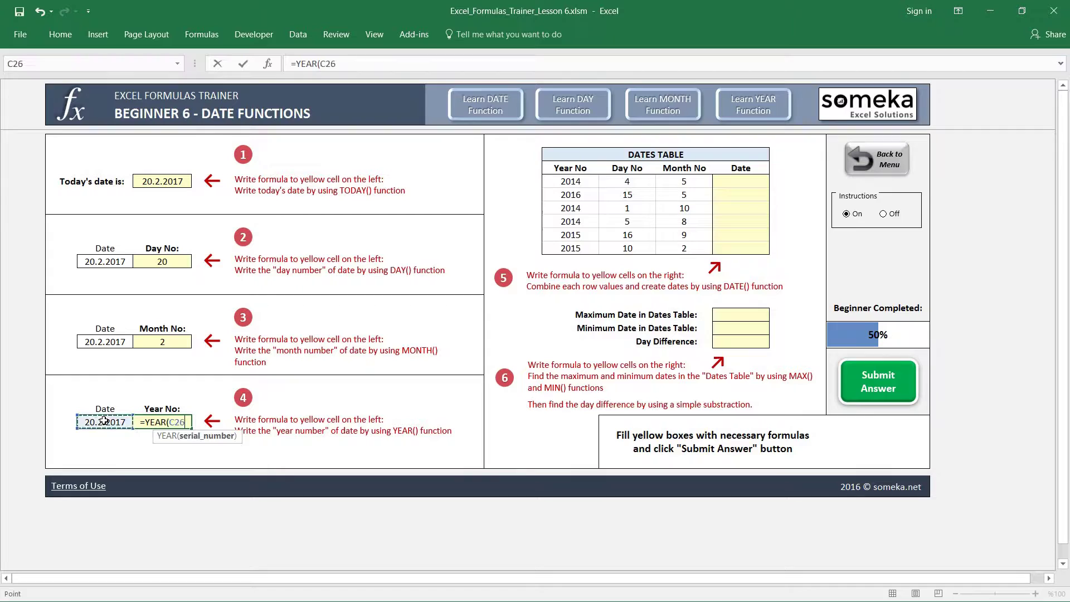
pyautogui.write(')')
pyautogui.press('Return')
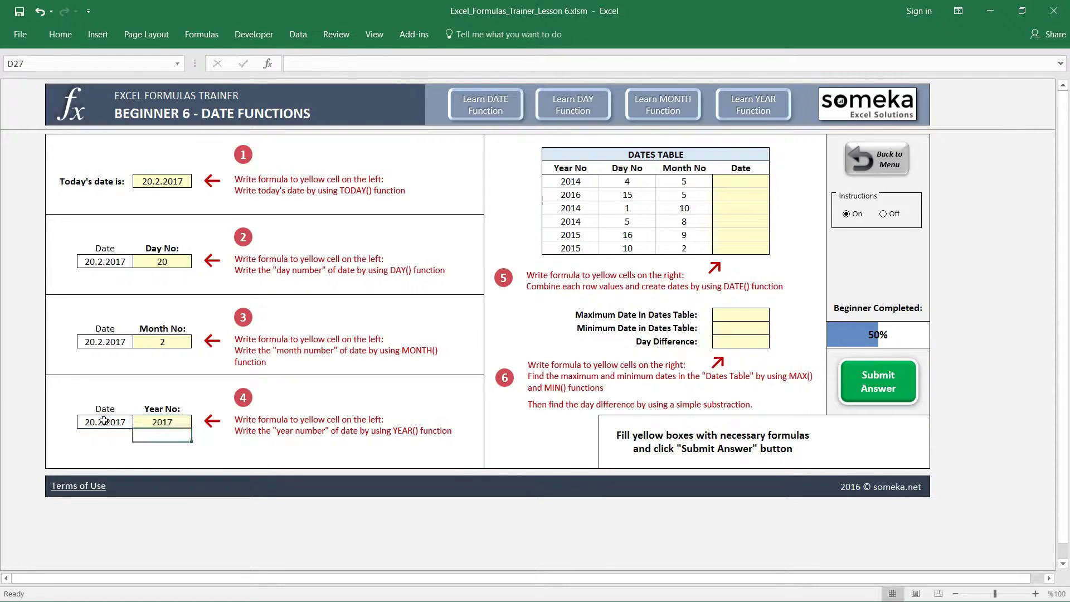
pyautogui.press('Up')
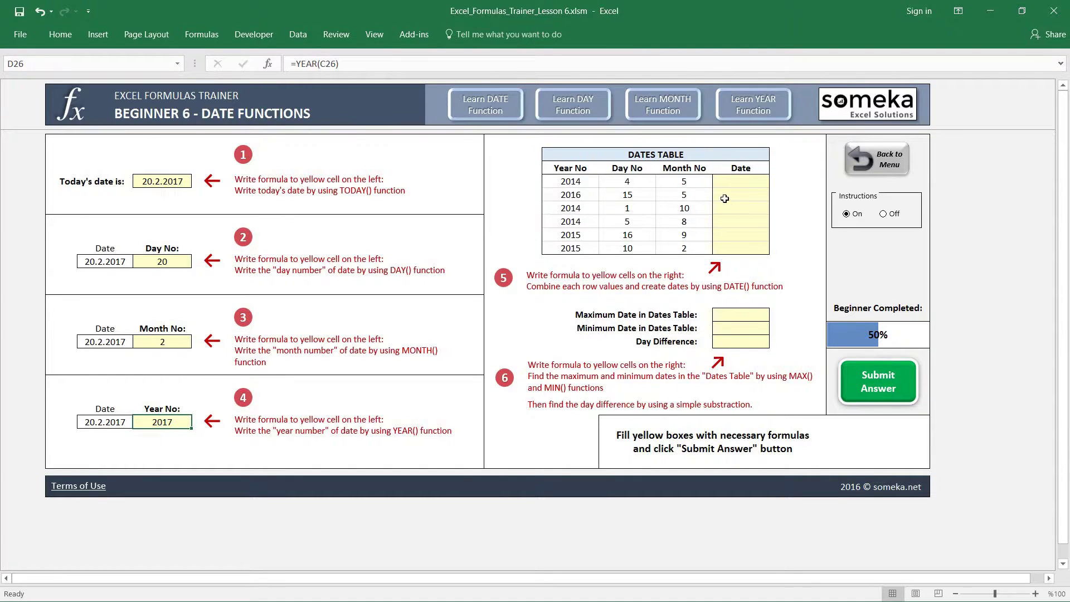
# Build =DATE(K8;M8;L8) in the Dates Table cell N8, showing 4.5.2014
pyautogui.click(739, 184)
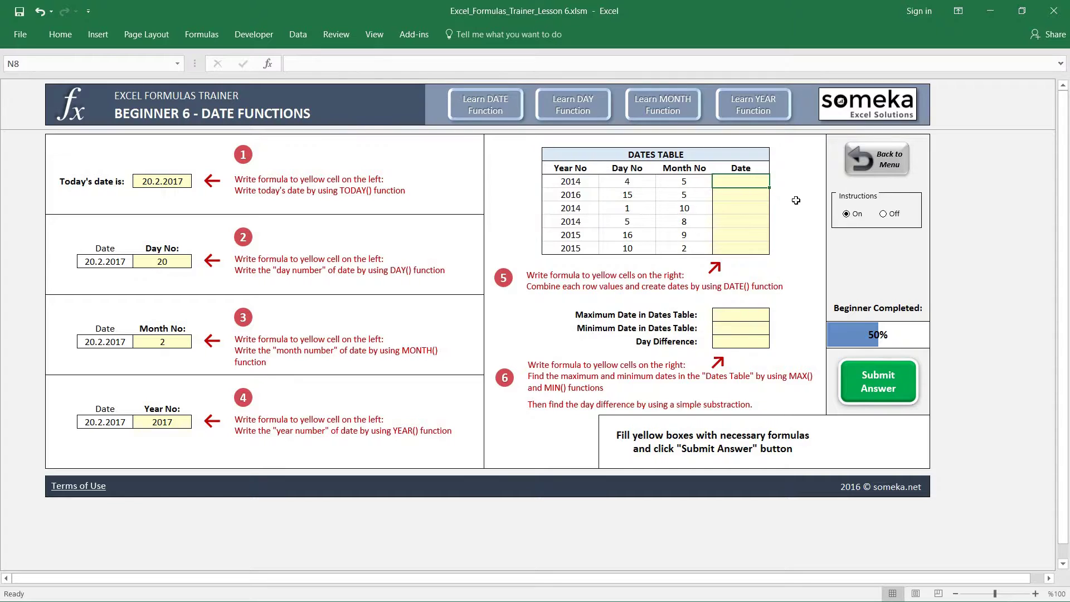
pyautogui.write('=date')
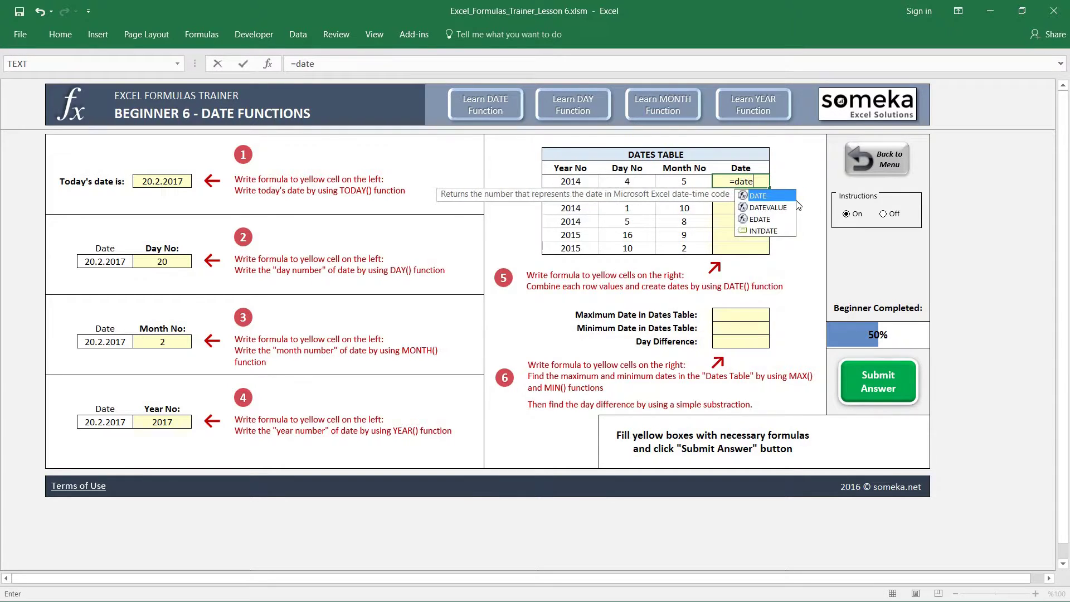
pyautogui.press('Tab')
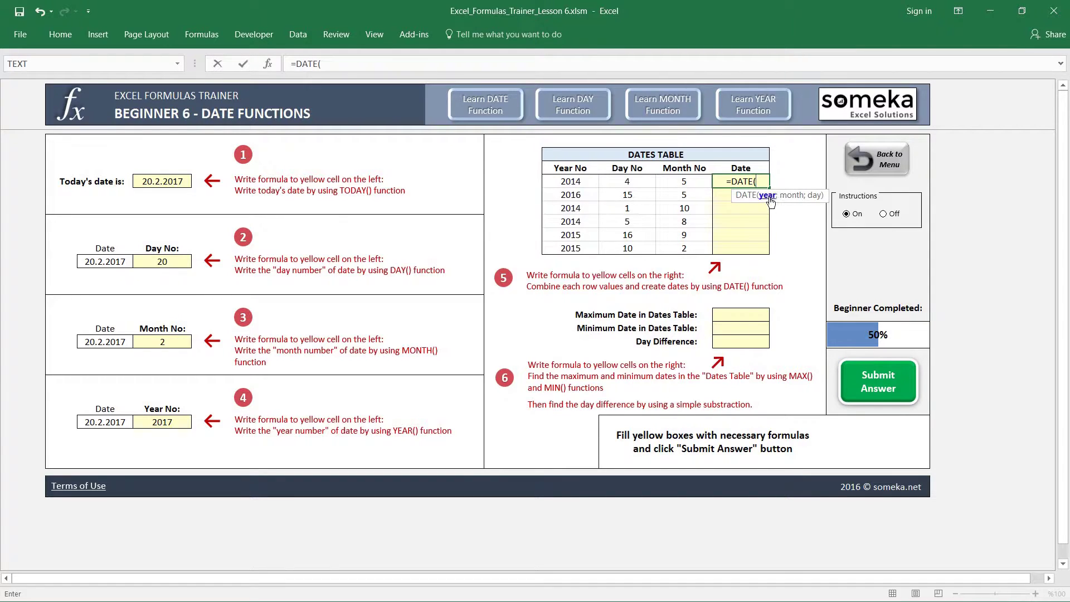
pyautogui.click(574, 182)
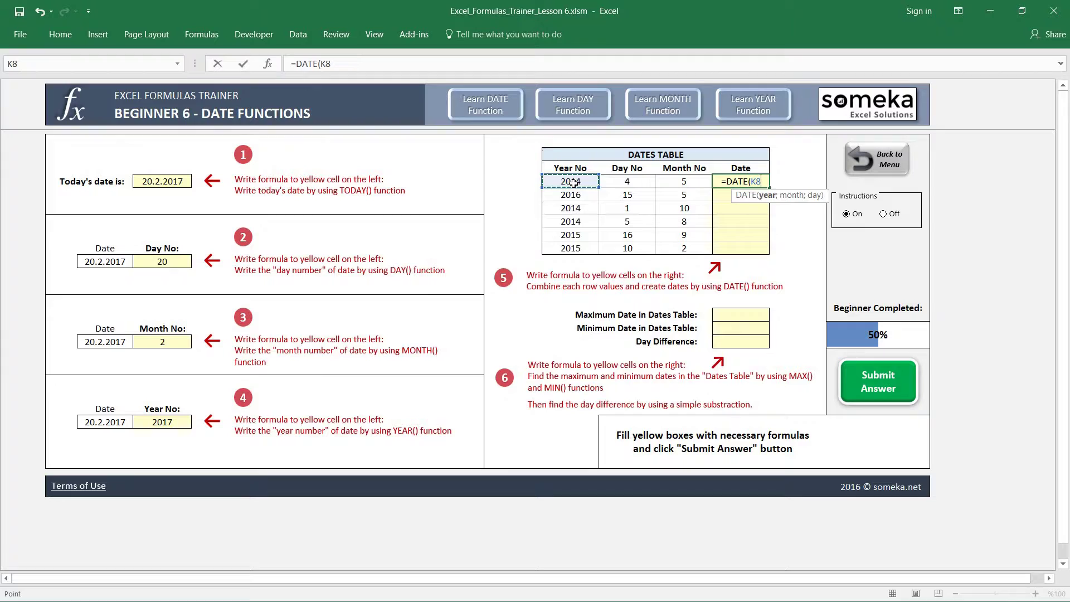
pyautogui.write(';')
pyautogui.click(678, 183)
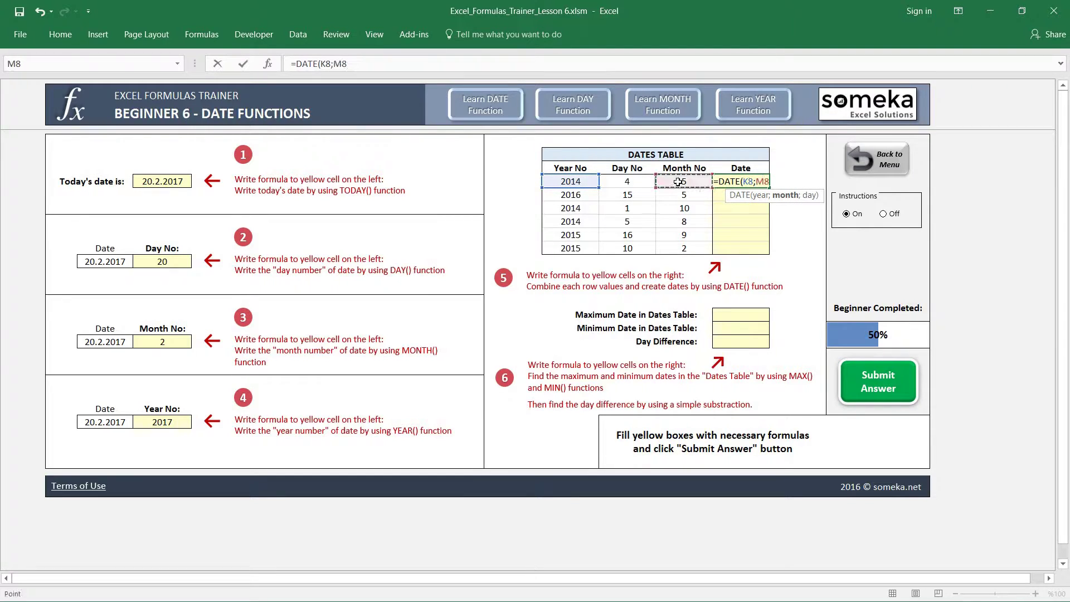
pyautogui.write(';')
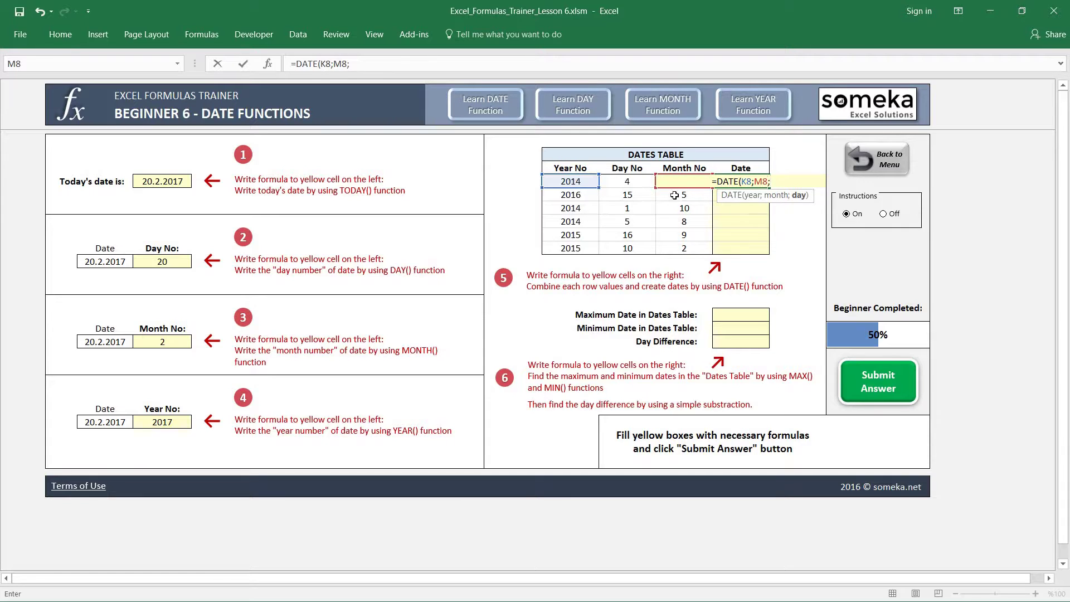
pyautogui.click(627, 180)
pyautogui.write(')')
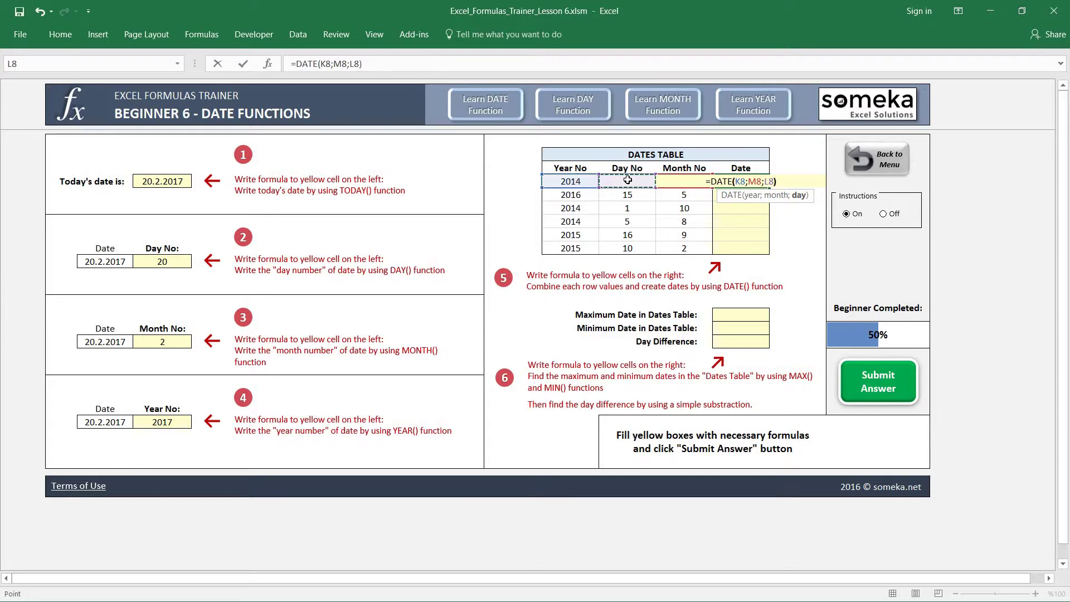
pyautogui.hotkey('ctrl', 'Return')
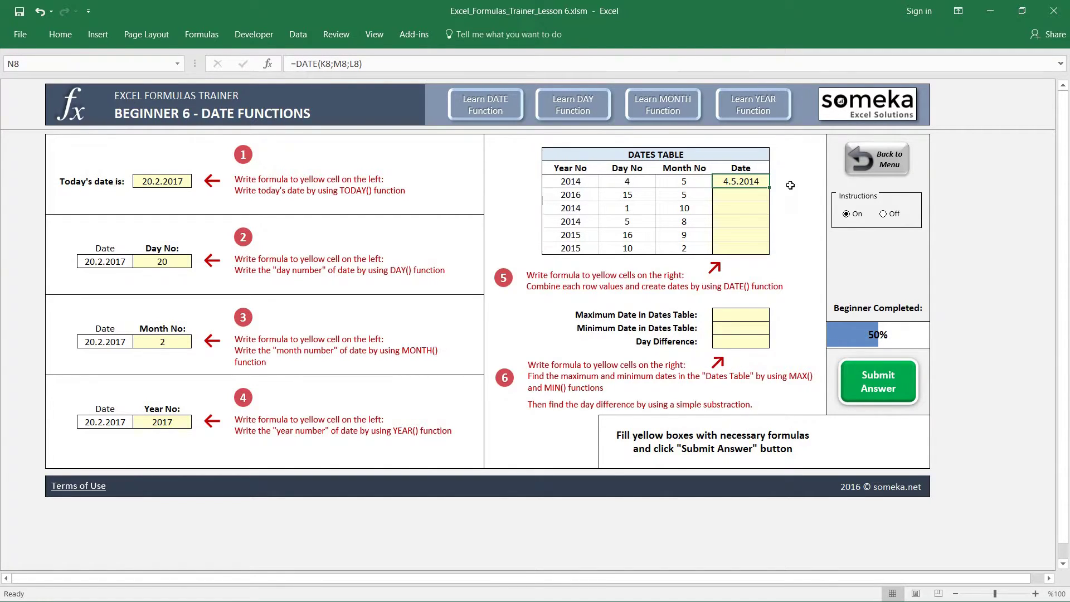
# Copy the DATE formula from N8 down to N13, giving dates 4.5.2014 to 10.2.2015
pyautogui.moveTo(770, 188); pyautogui.dragTo(770, 254)
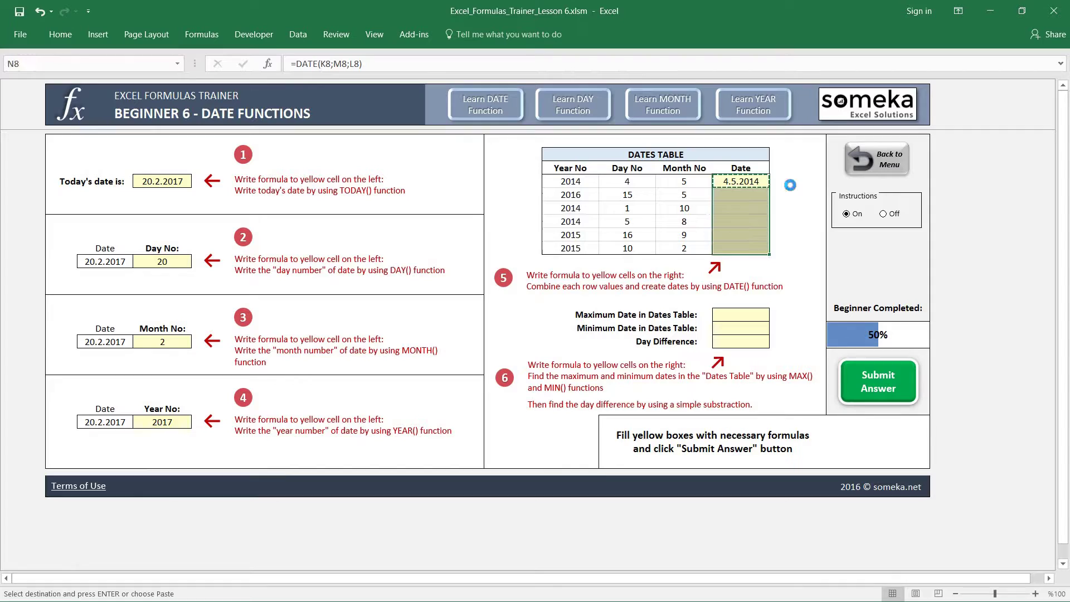
pyautogui.click(743, 219)
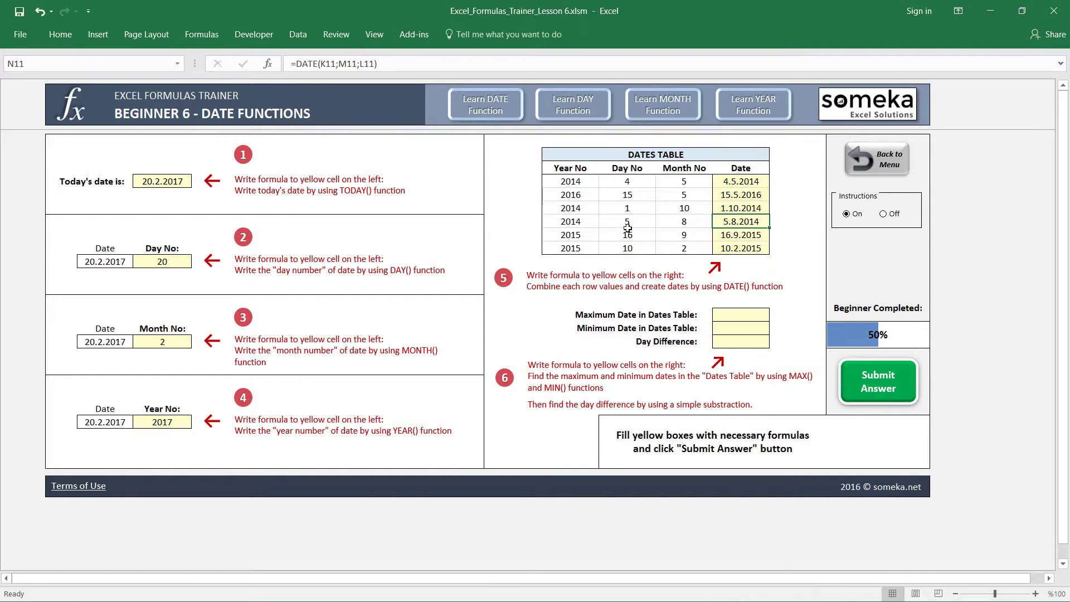
pyautogui.click(801, 312)
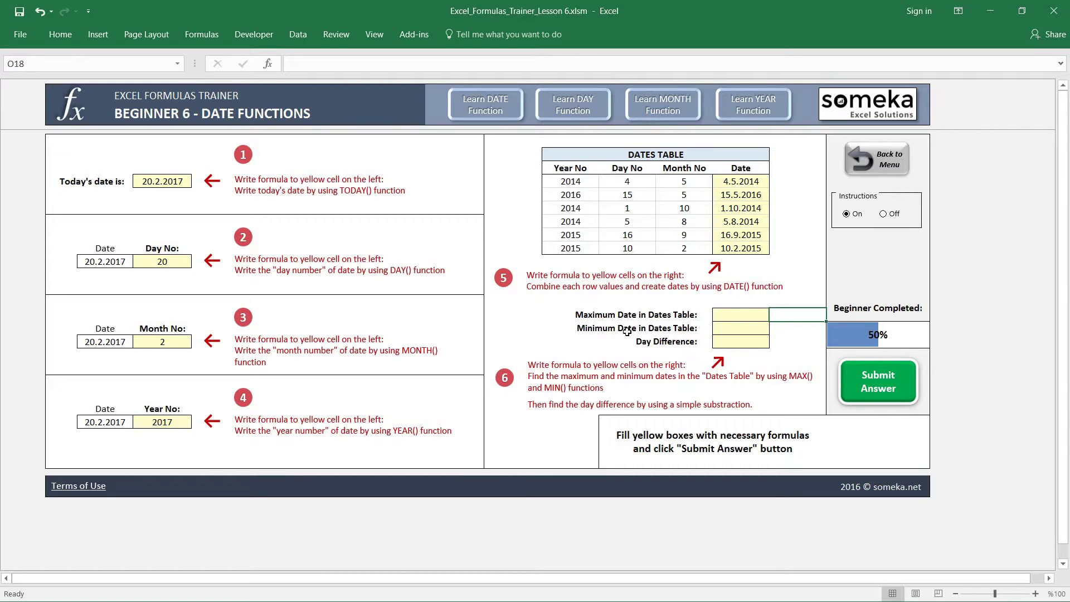
# Enter =MAX(N8:N13) in Maximum Date N18, showing 15.5.2016
pyautogui.click(739, 314)
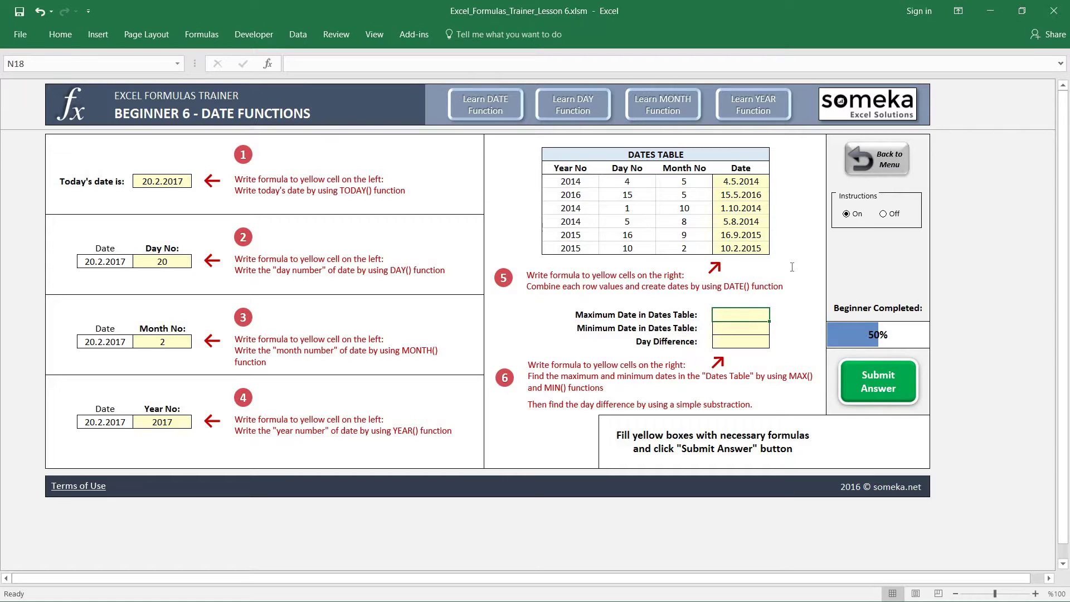
pyautogui.write('=max')
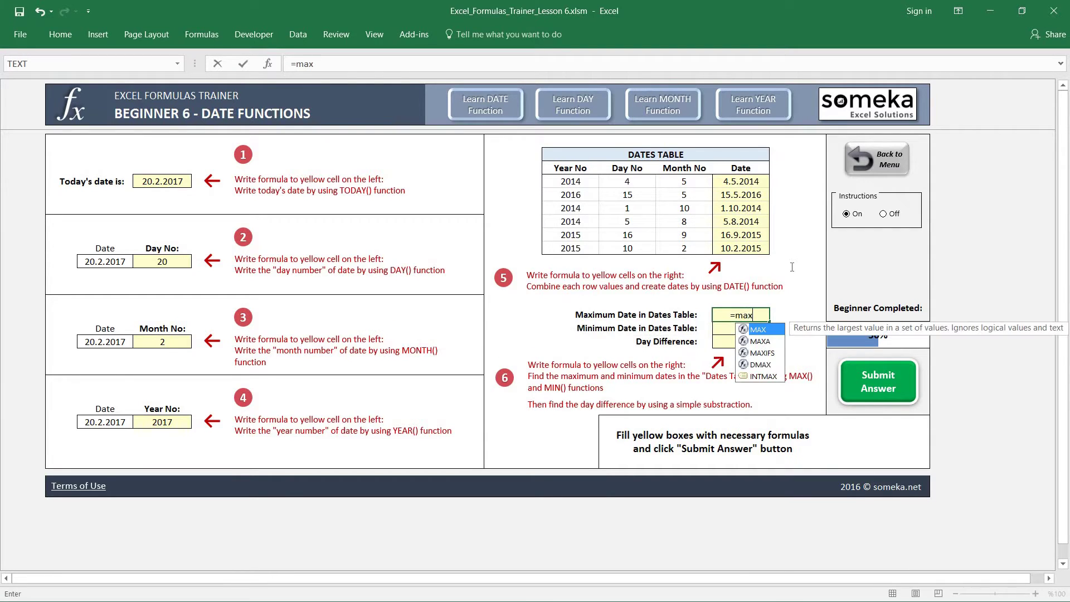
pyautogui.press('Tab')
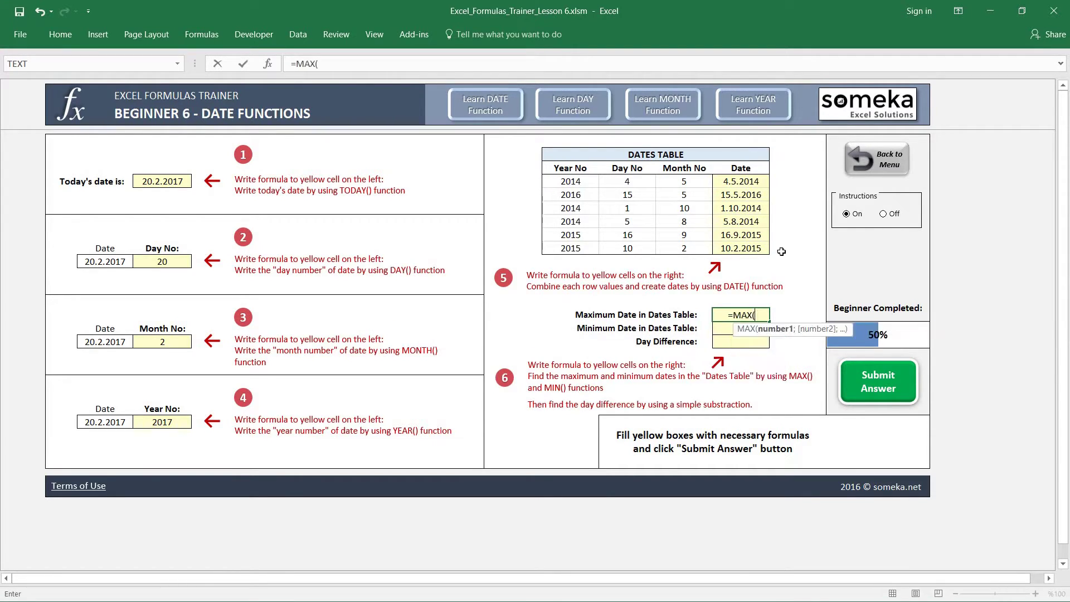
pyautogui.click(751, 180)
pyautogui.moveTo(752, 213); pyautogui.dragTo(756, 249)
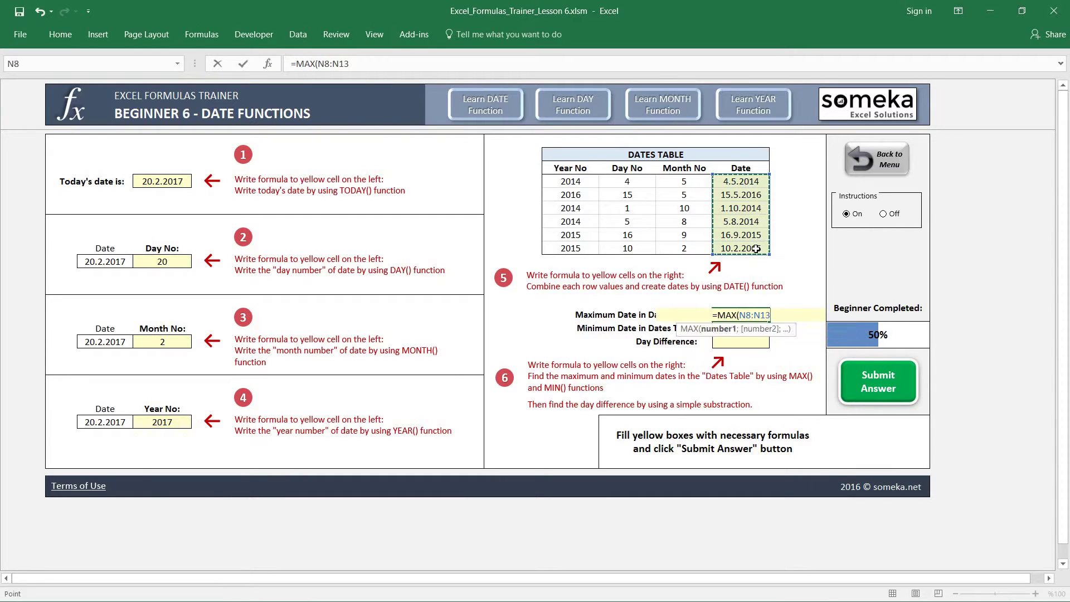
pyautogui.press('Return')
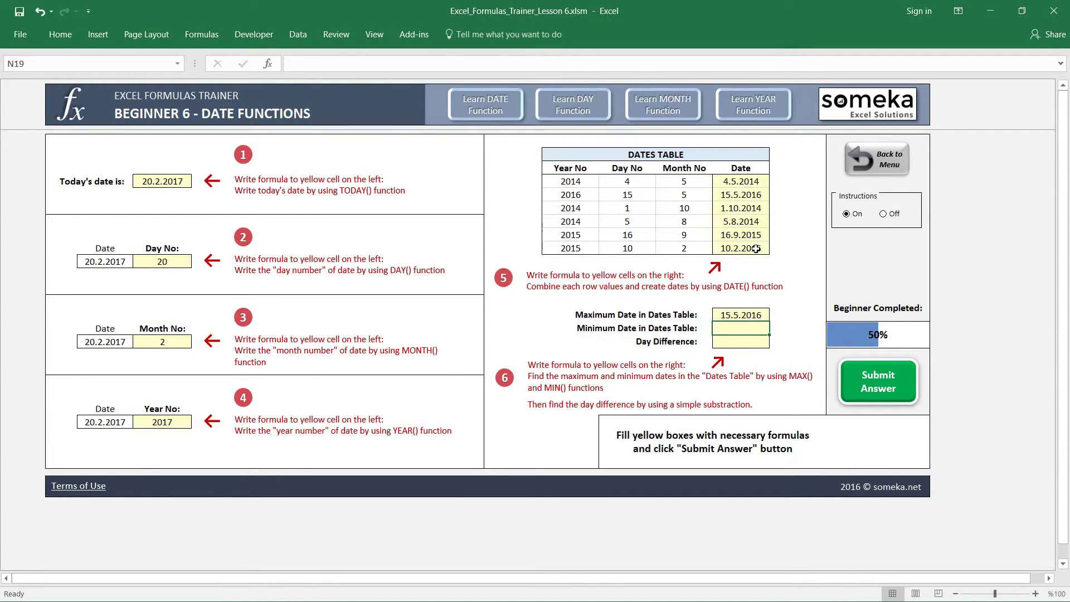
# Enter =MIN(N8:N13) in Minimum Date N19, showing 4.5.2014
pyautogui.write('=MIN')
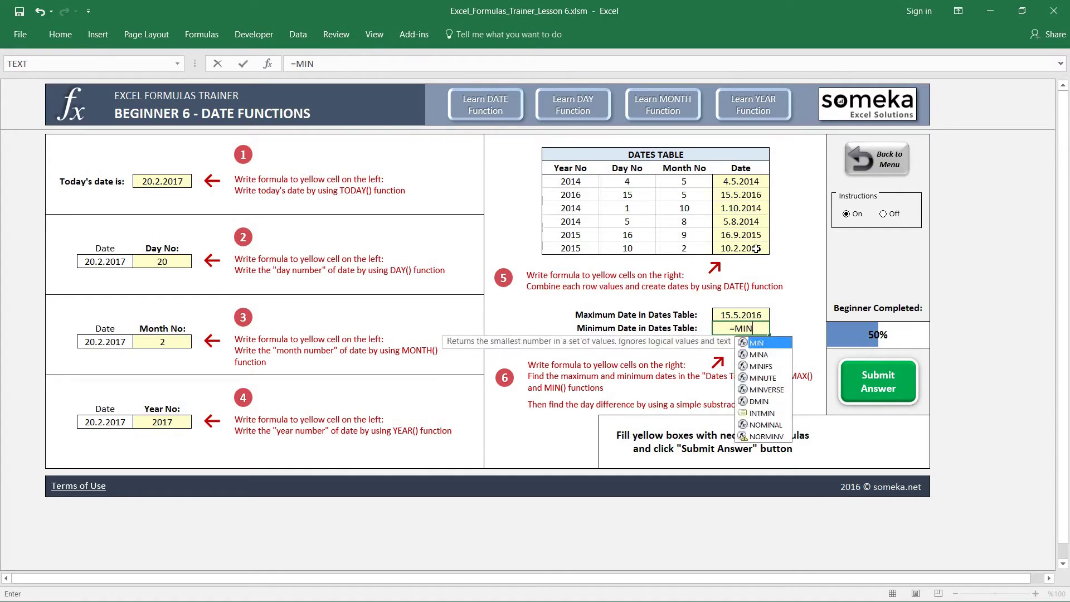
pyautogui.write('(')
pyautogui.moveTo(748, 182); pyautogui.dragTo(750, 255)
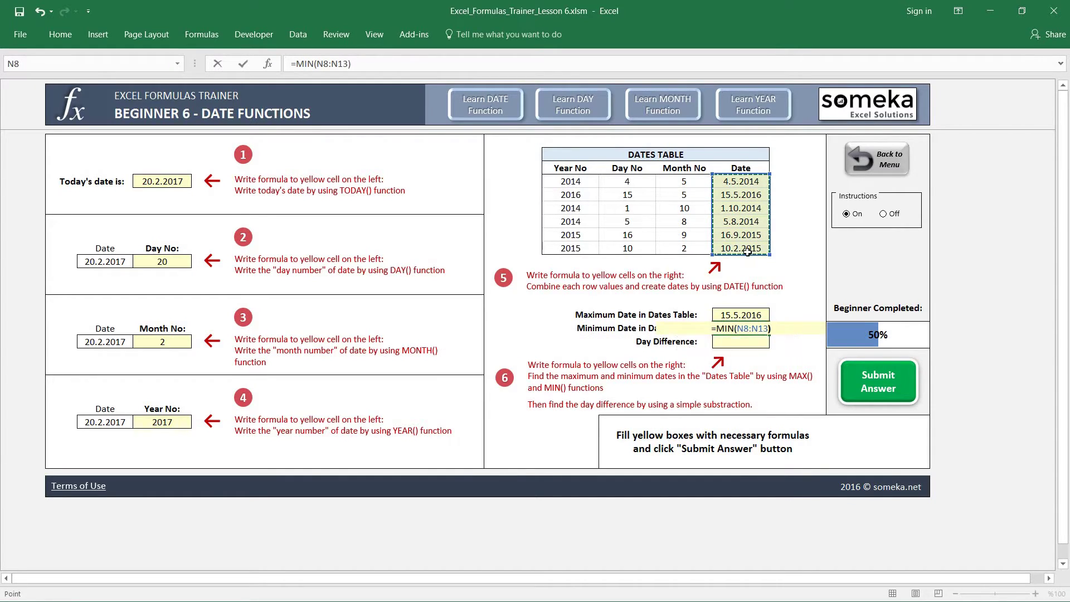
pyautogui.press('Return')
pyautogui.press('Up')
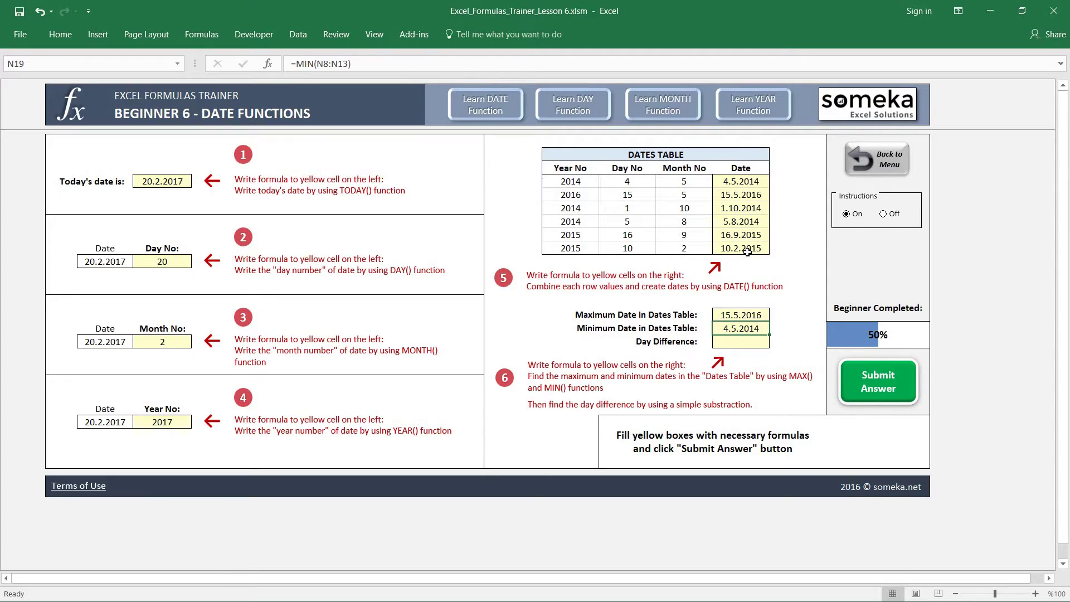
pyautogui.click(740, 341)
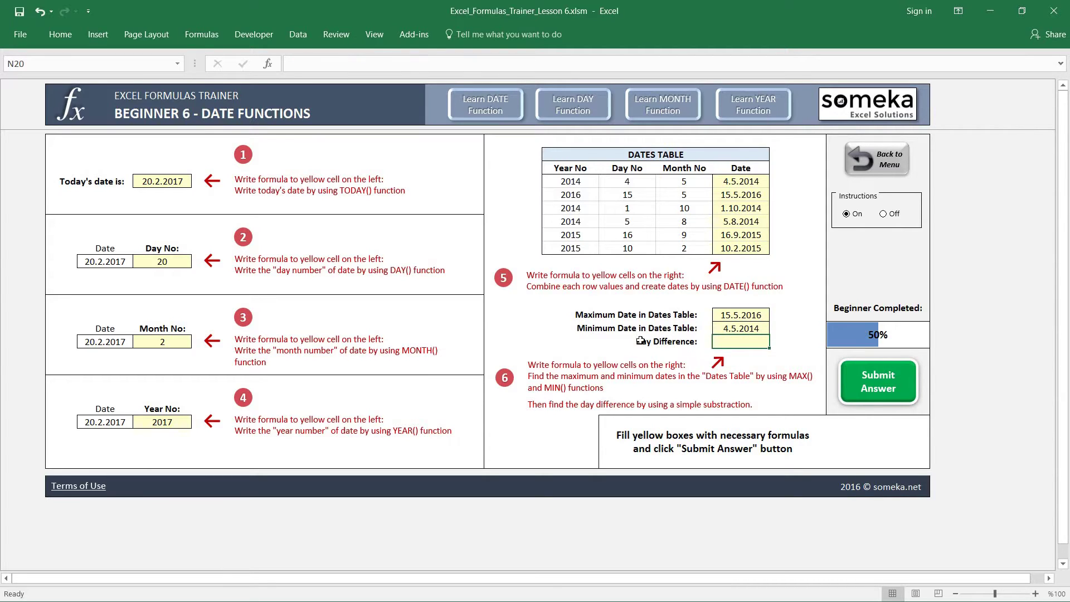
# Paste the Maximum Date N18 as the plain value 42505 into O18
pyautogui.click(762, 317)
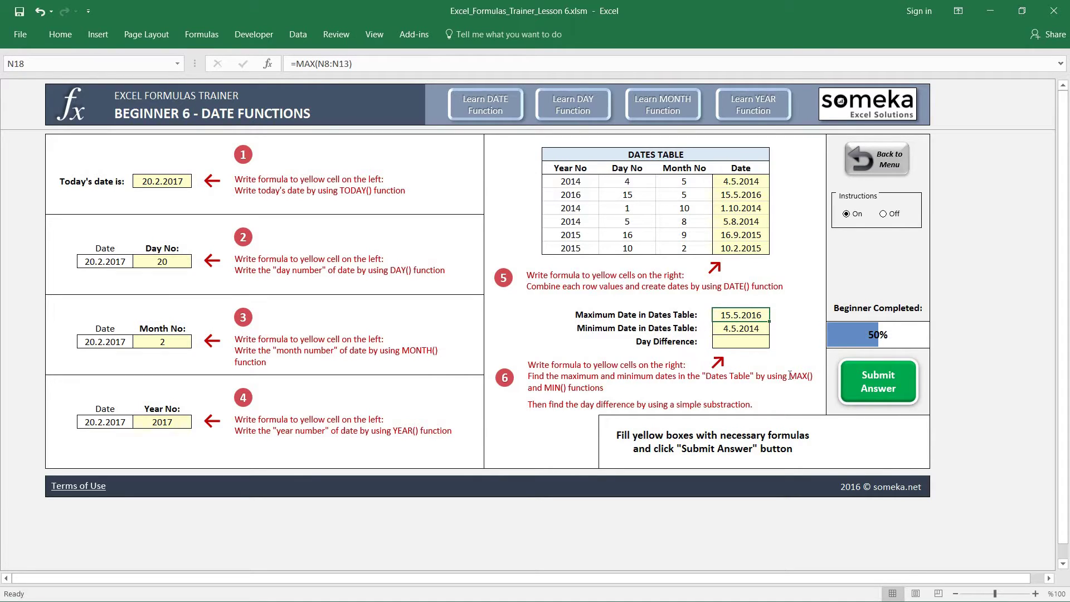
pyautogui.hotkey('ctrl', 'c')
pyautogui.click(792, 315)
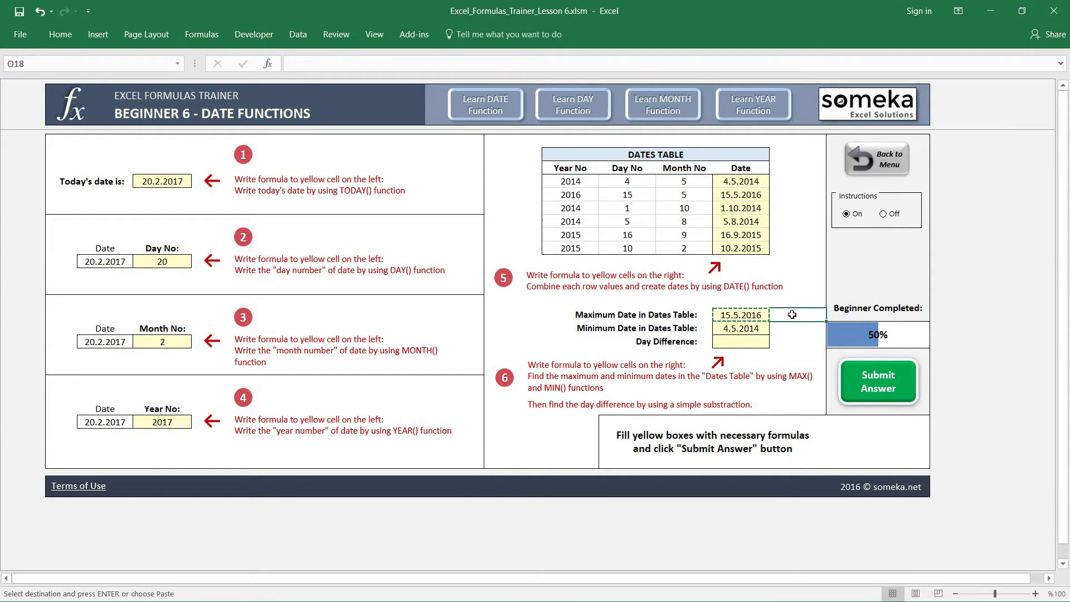
pyautogui.hotkey('ctrl', 'alt', 'v')
pyautogui.press('v')
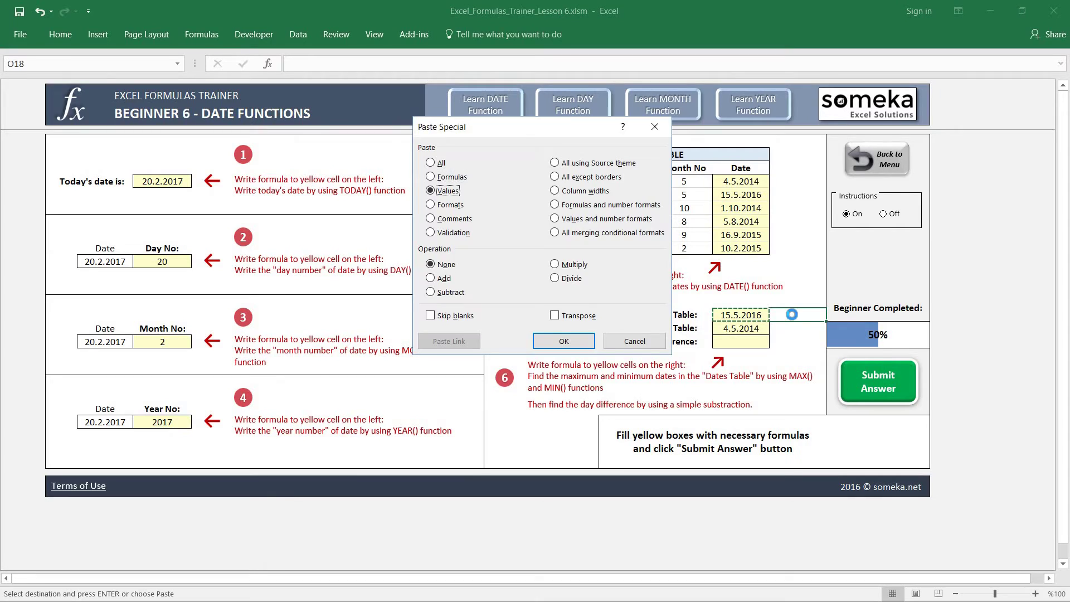
pyautogui.press('Return')
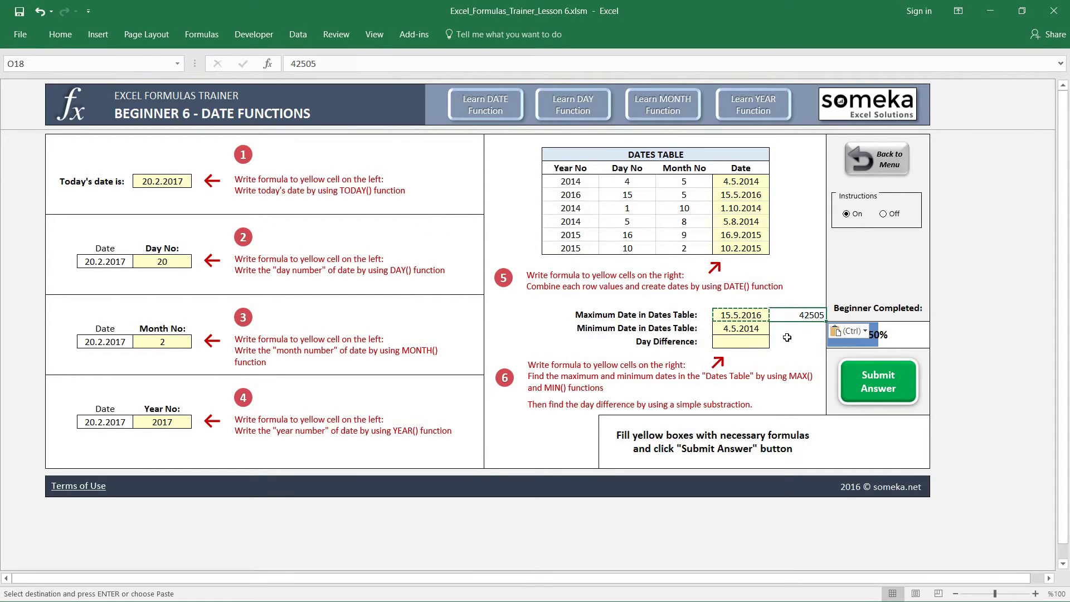
# Paste the Minimum Date N19 as the plain value 41763 into O19
pyautogui.click(756, 331)
pyautogui.hotkey('ctrl', 'c')
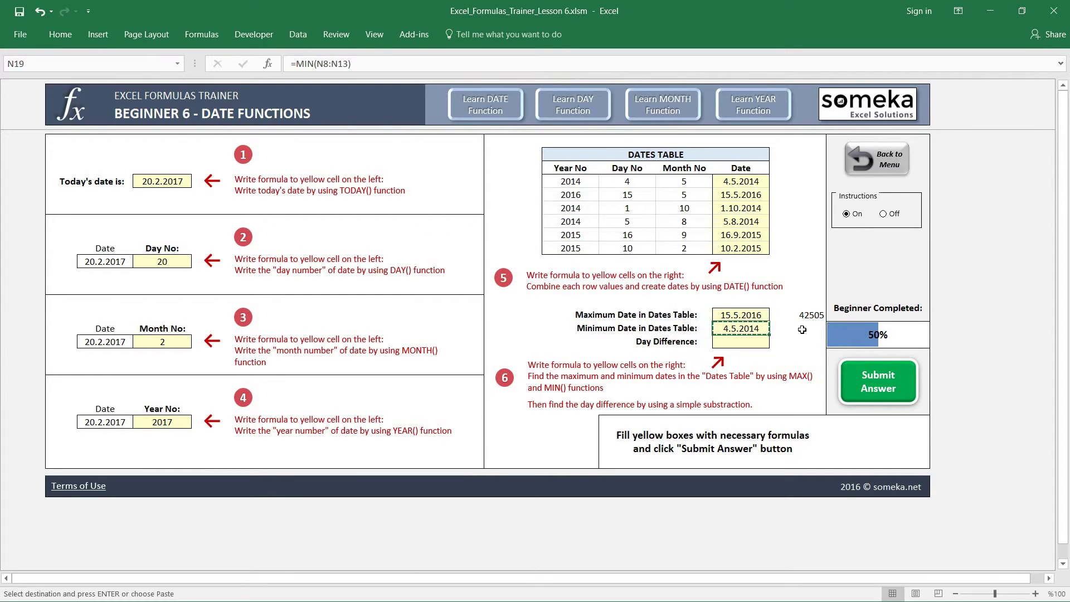
pyautogui.click(804, 333)
pyautogui.hotkey('ctrl', 'alt', 'v')
pyautogui.press('v')
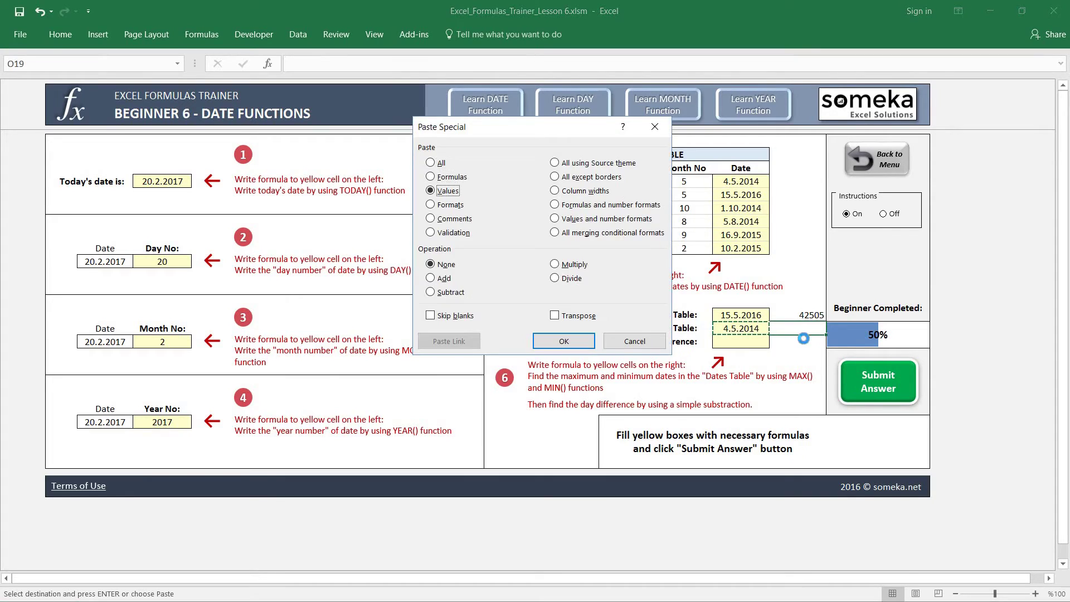
pyautogui.press('Return')
pyautogui.press('Down')
pyautogui.press('Escape')
pyautogui.press('Left')
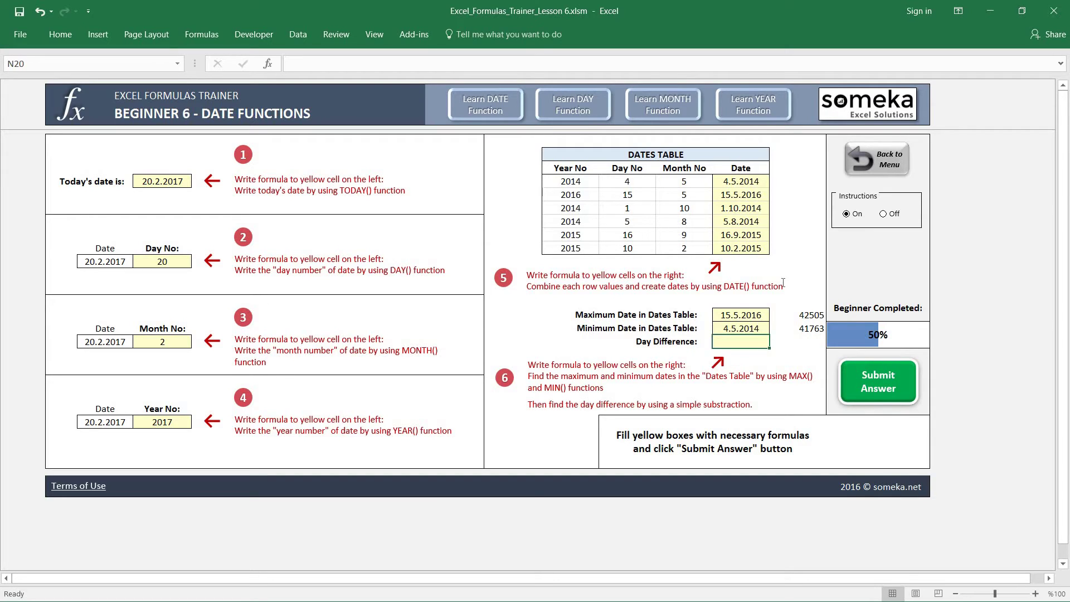
# Enter =N18-N19 in the Day Difference cell N20, returning 742
pyautogui.write('=')
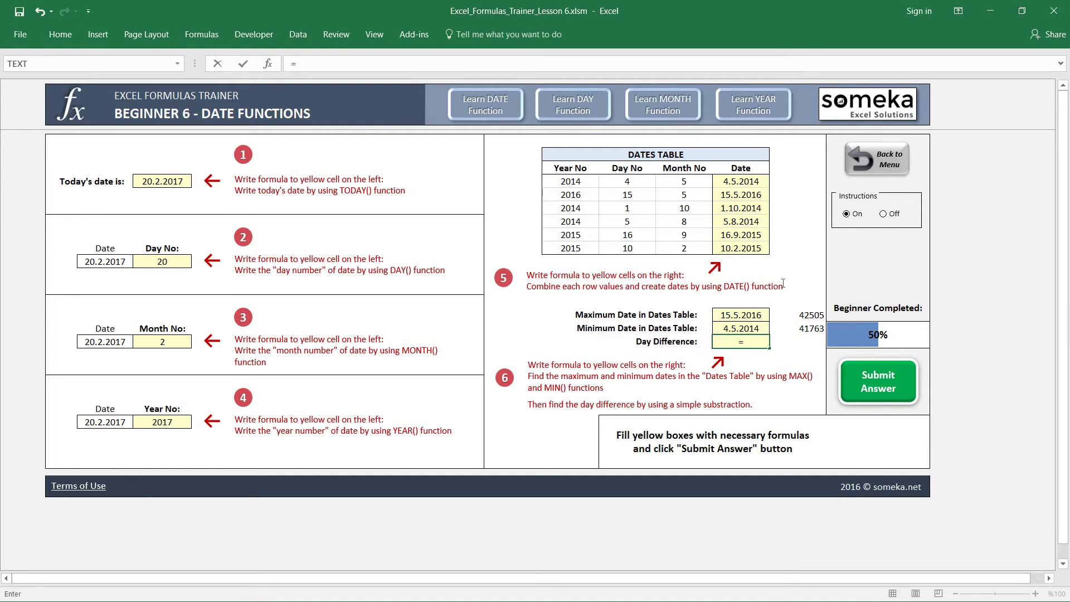
pyautogui.click(749, 314)
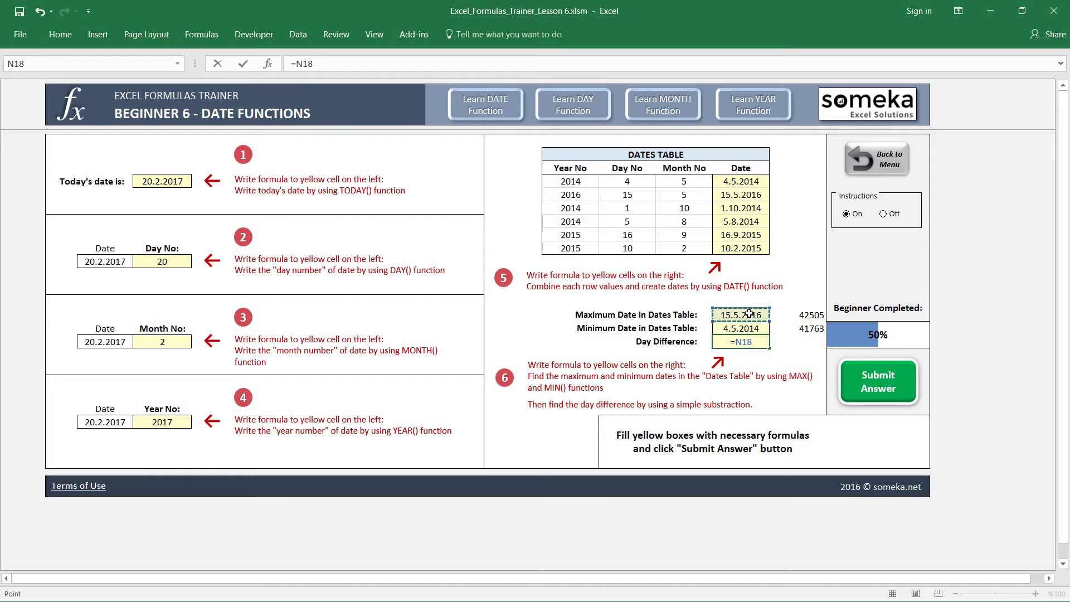
pyautogui.write('-')
pyautogui.click(750, 328)
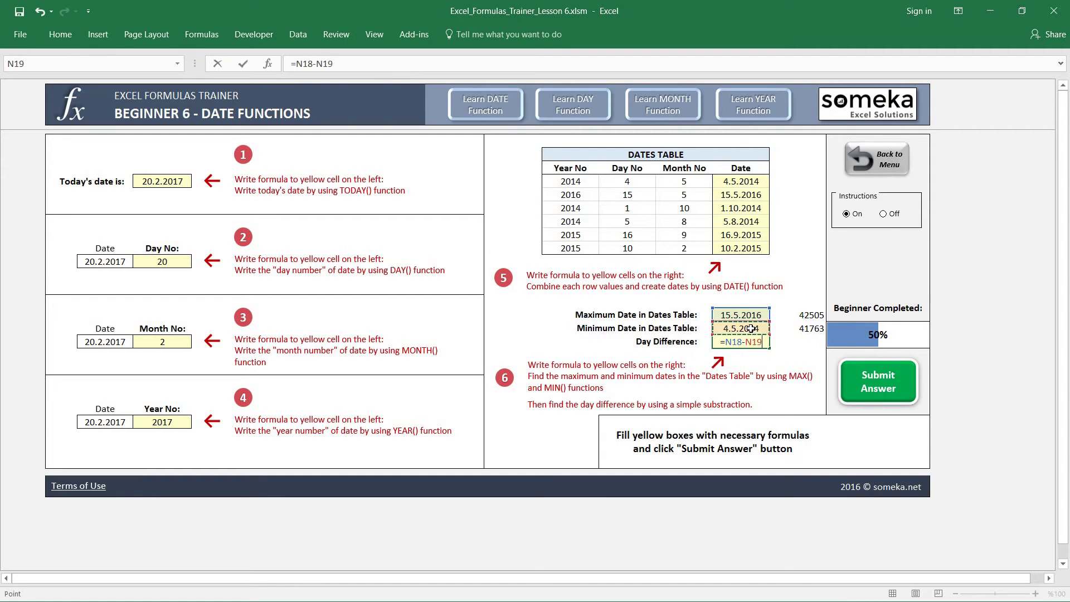
pyautogui.hotkey('ctrl', 'Return')
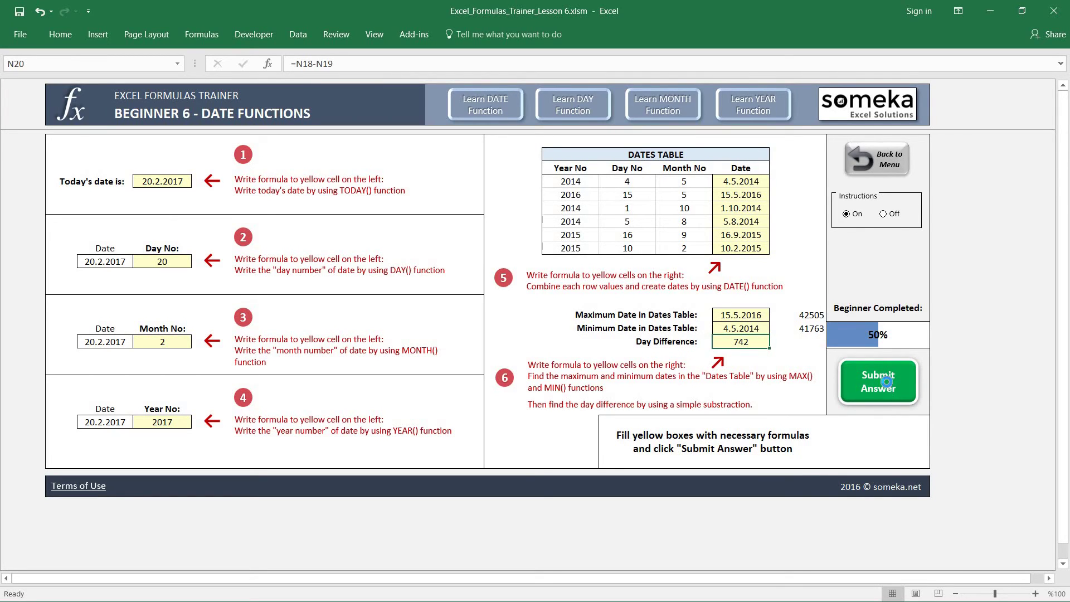
# Submit the Date Functions answers and return to the Dashboard sheet
pyautogui.click(887, 387)
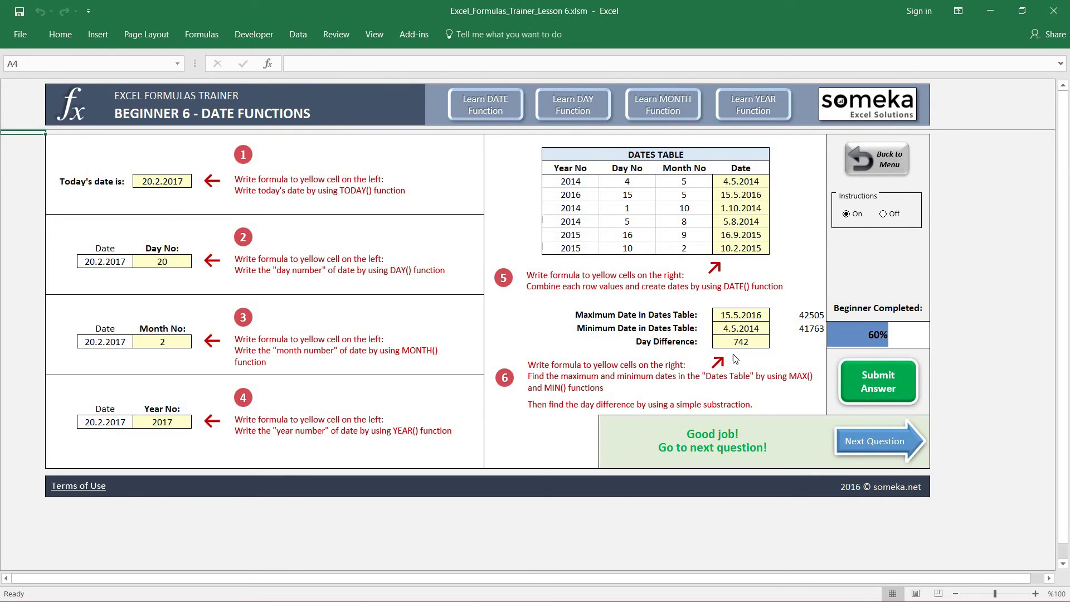
pyautogui.click(888, 147)
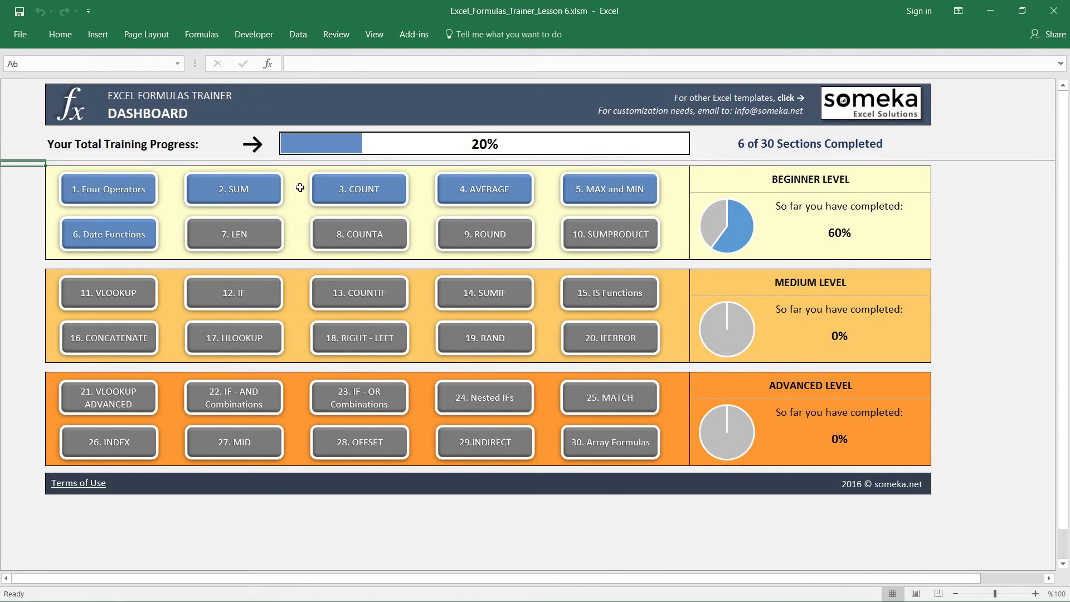